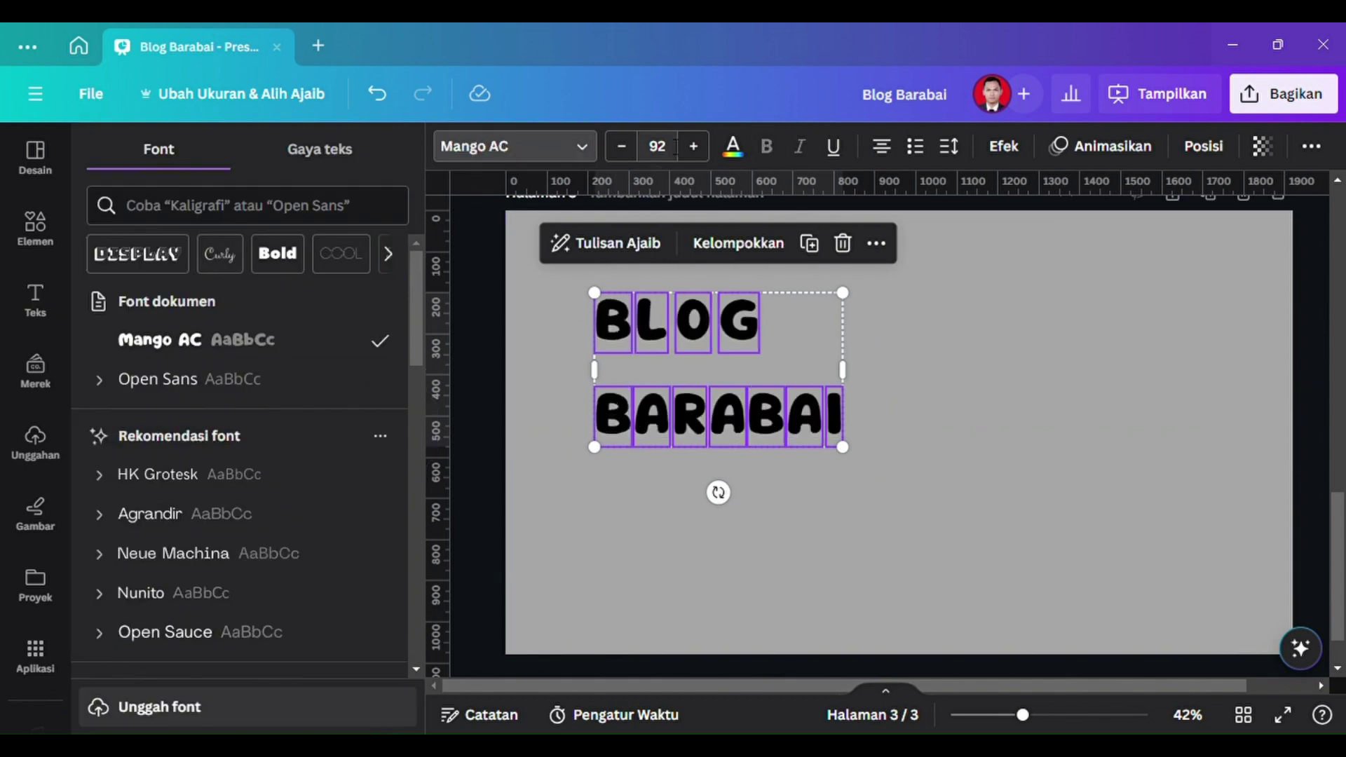
Set all the letters to font size 150, then move the BARABAI letters lower on the page.
click(657, 146)
text(150)
key(Return)
click(1046, 549)
drag(555, 433, 1071, 469)
drag(715, 435, 757, 528)
Spread the G, O and L of BLOG apart and set all four BLOG letters to font size 250.
drag(764, 348, 929, 361)
drag(704, 350, 752, 357)
drag(663, 357, 691, 367)
drag(560, 341, 910, 352)
click(662, 146)
text(250)
key(Return)
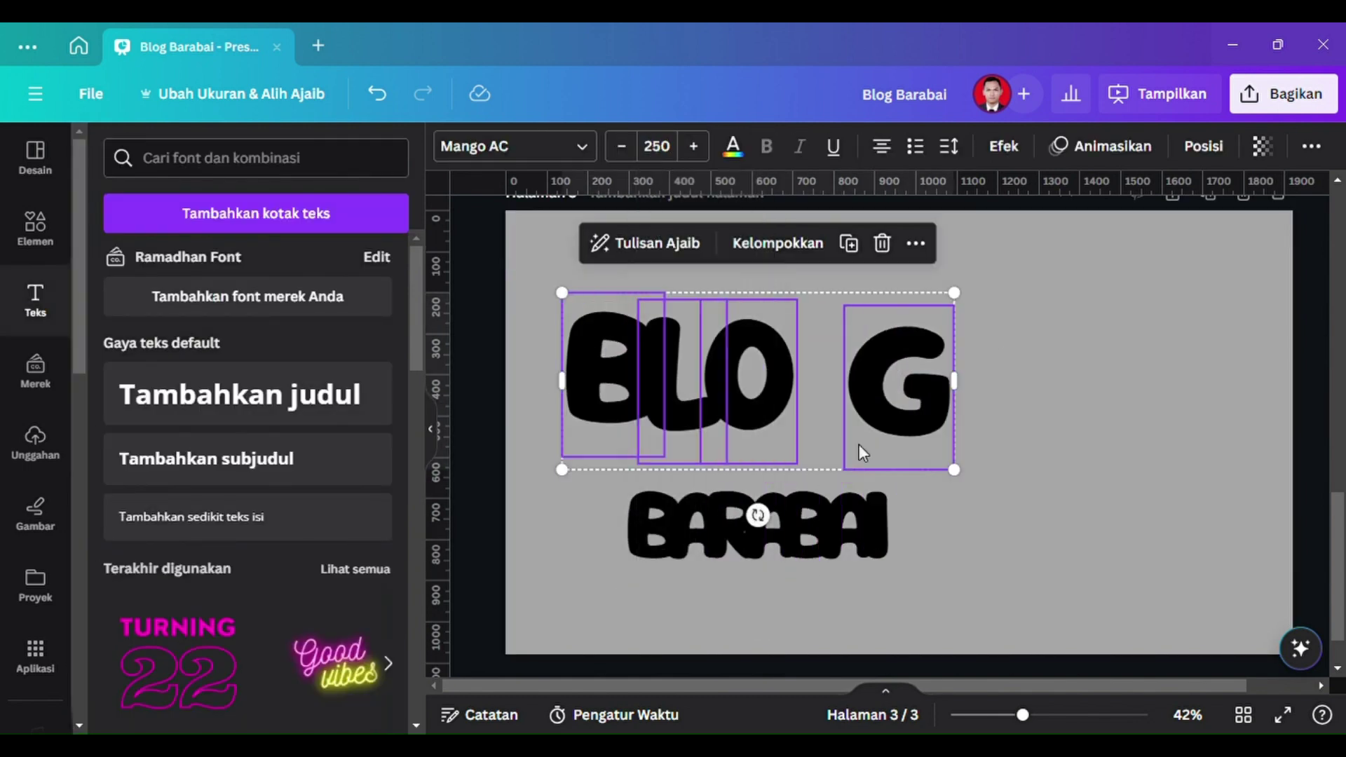
Arrange the BLOG letters in a tight staggered row with slight overlaps and place the word near the page's upper centre.
click(726, 360)
drag(726, 360, 741, 387)
drag(816, 364, 788, 375)
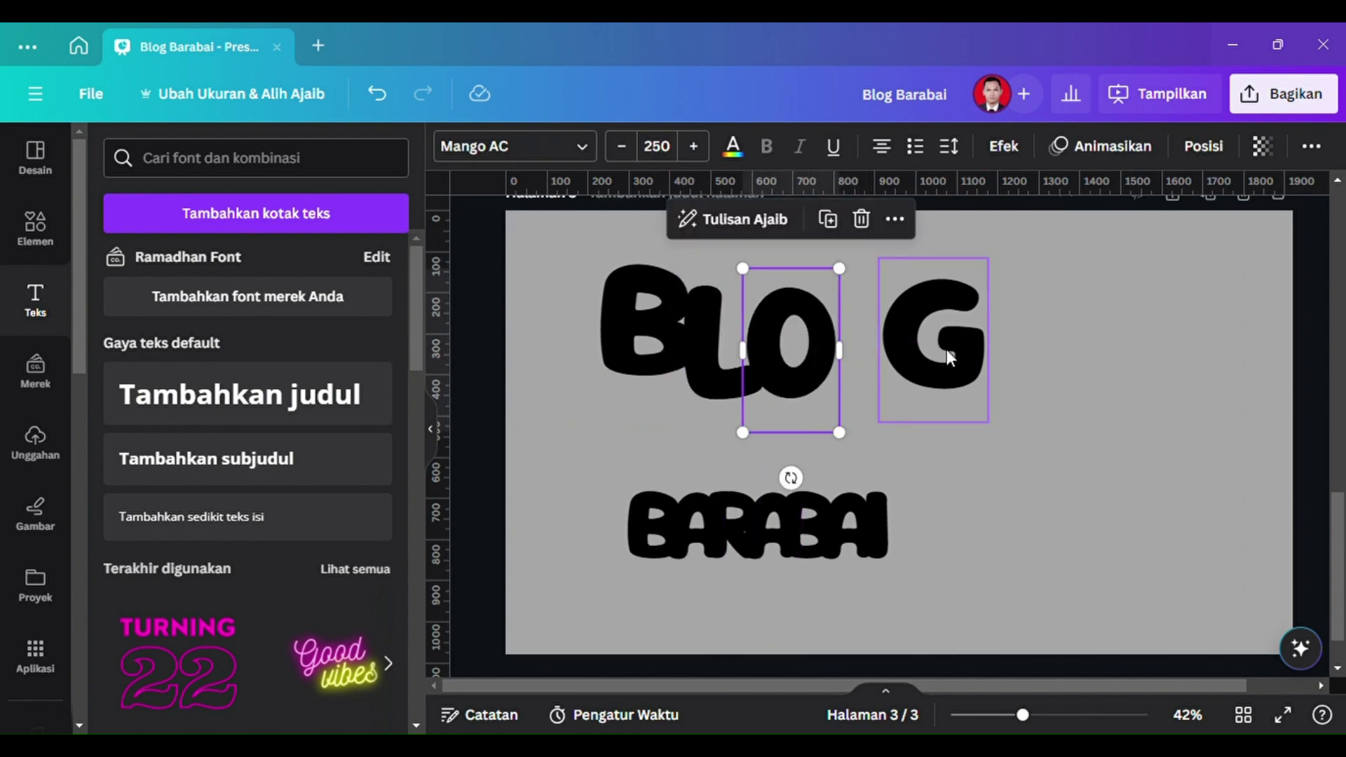
drag(949, 357, 895, 354)
click(795, 350)
drag(842, 267, 829, 288)
click(880, 337)
drag(881, 337, 868, 337)
drag(564, 348, 884, 371)
drag(875, 378, 982, 379)
Set the font size of the BARABAI letters to 250.
drag(596, 491, 986, 530)
click(663, 147)
text(250)
key(Return)
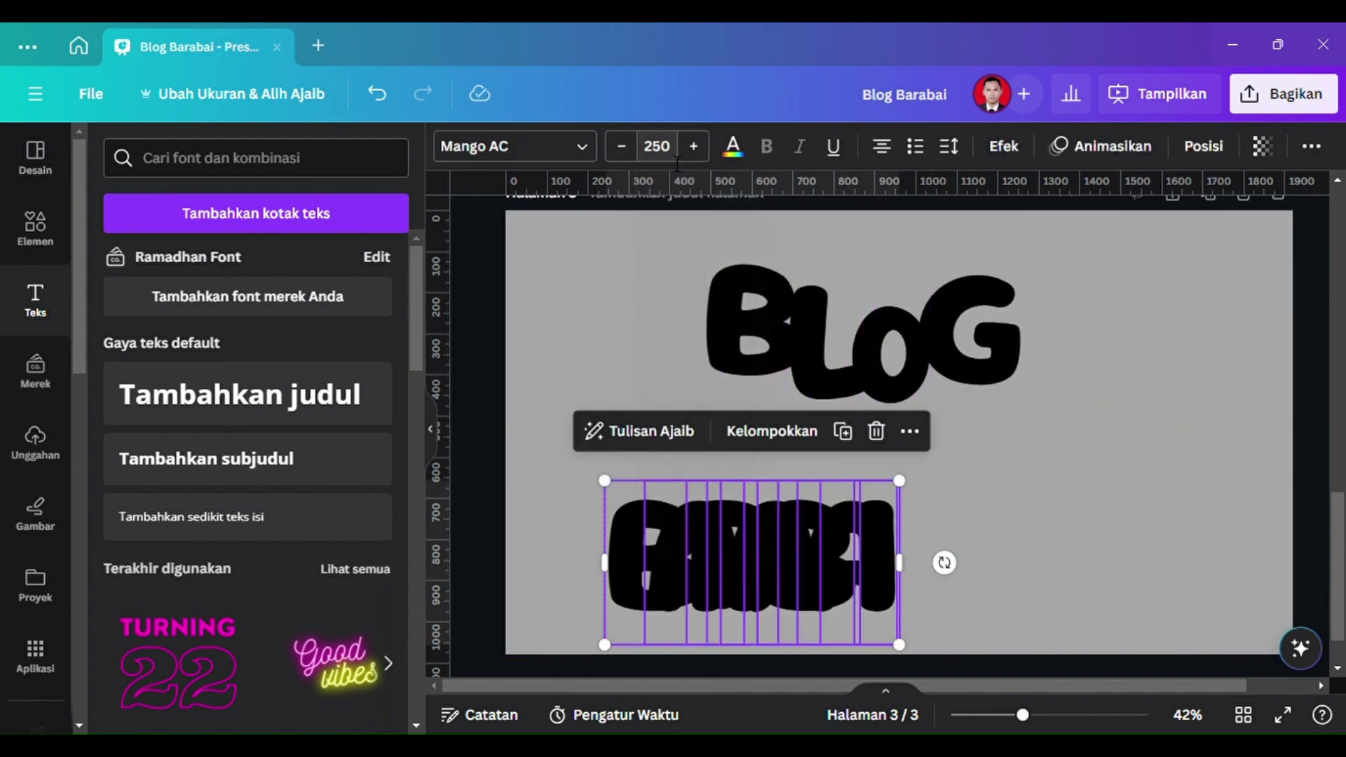
Spread the stacked BARABAI letters into a slightly overlapping row below BLOG, setting each A lower than its neighbours.
drag(752, 569, 1045, 527)
click(866, 533)
drag(928, 532, 617, 513)
drag(972, 539, 702, 539)
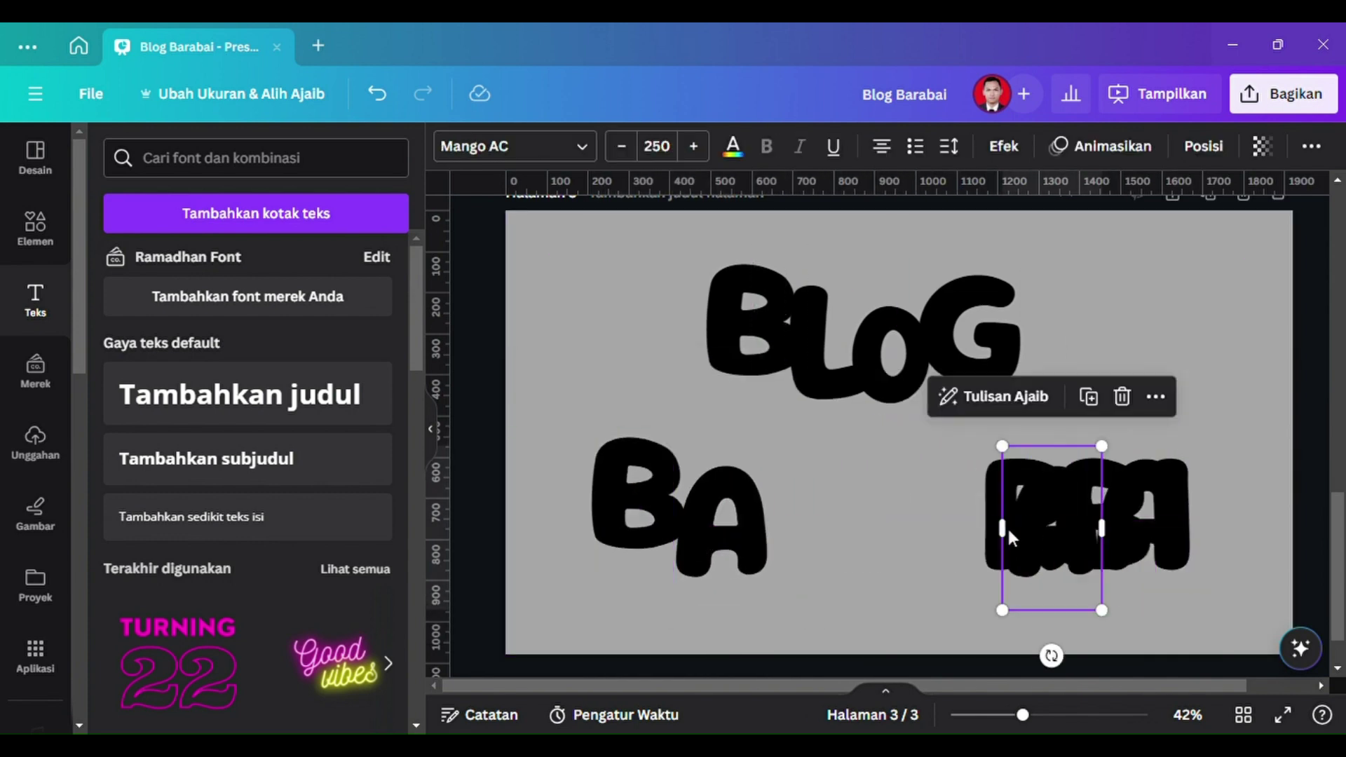
drag(1007, 526, 767, 498)
drag(1148, 515, 866, 531)
drag(1076, 528, 939, 507)
drag(1142, 529, 1040, 538)
Shift the BARABAI word and the BLOG word to the right so both are centred on the page.
drag(1184, 543, 631, 561)
drag(973, 555, 1025, 564)
drag(563, 330, 971, 378)
drag(910, 403, 946, 410)
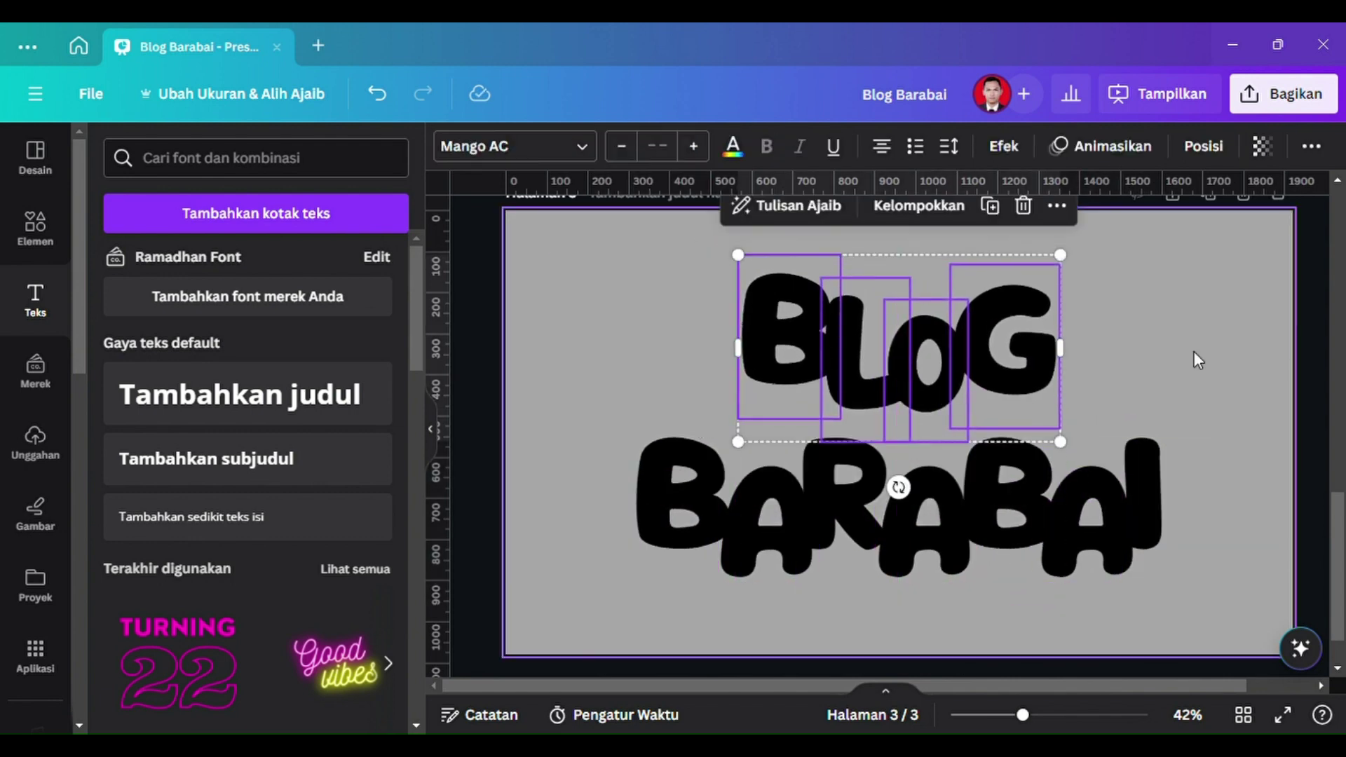
click(1256, 343)
Colour the BLOG letters with the blue document colour.
drag(700, 308, 995, 372)
click(737, 149)
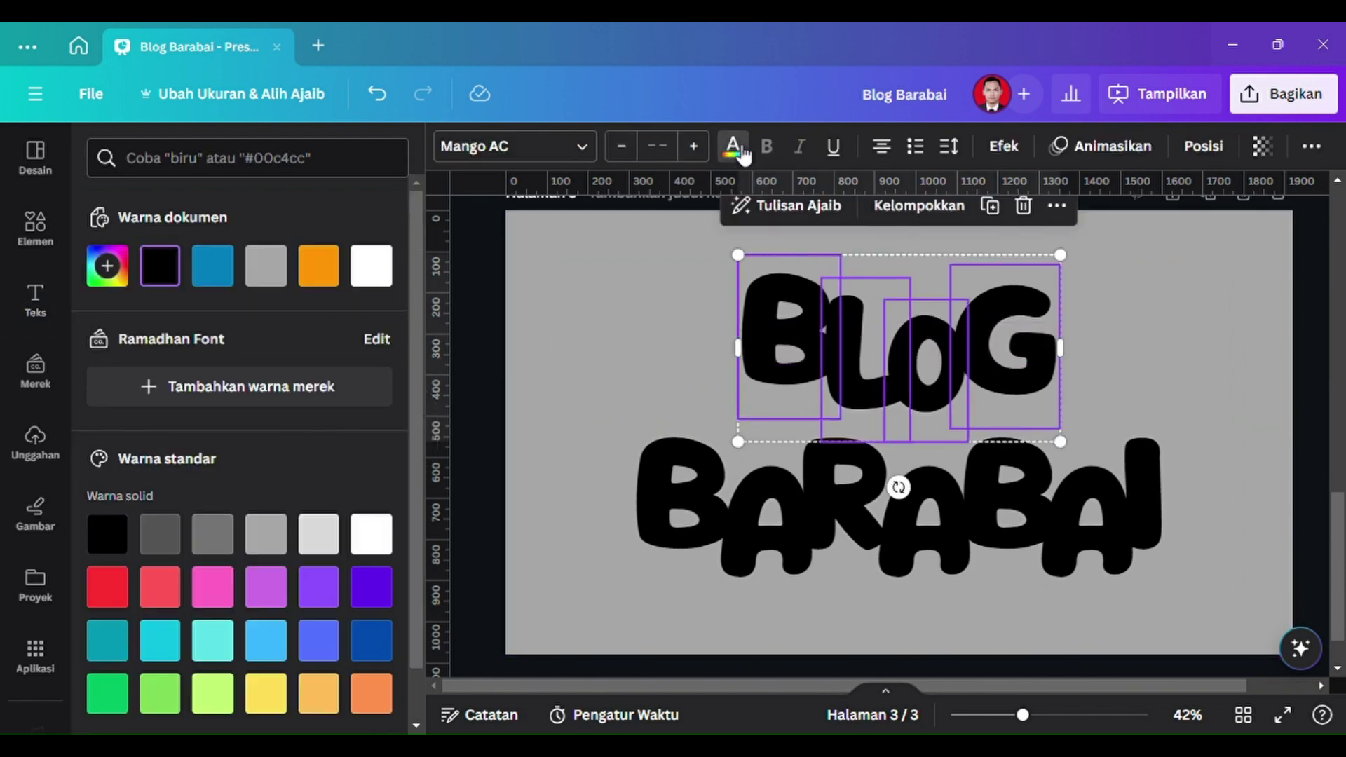
click(213, 275)
click(560, 463)
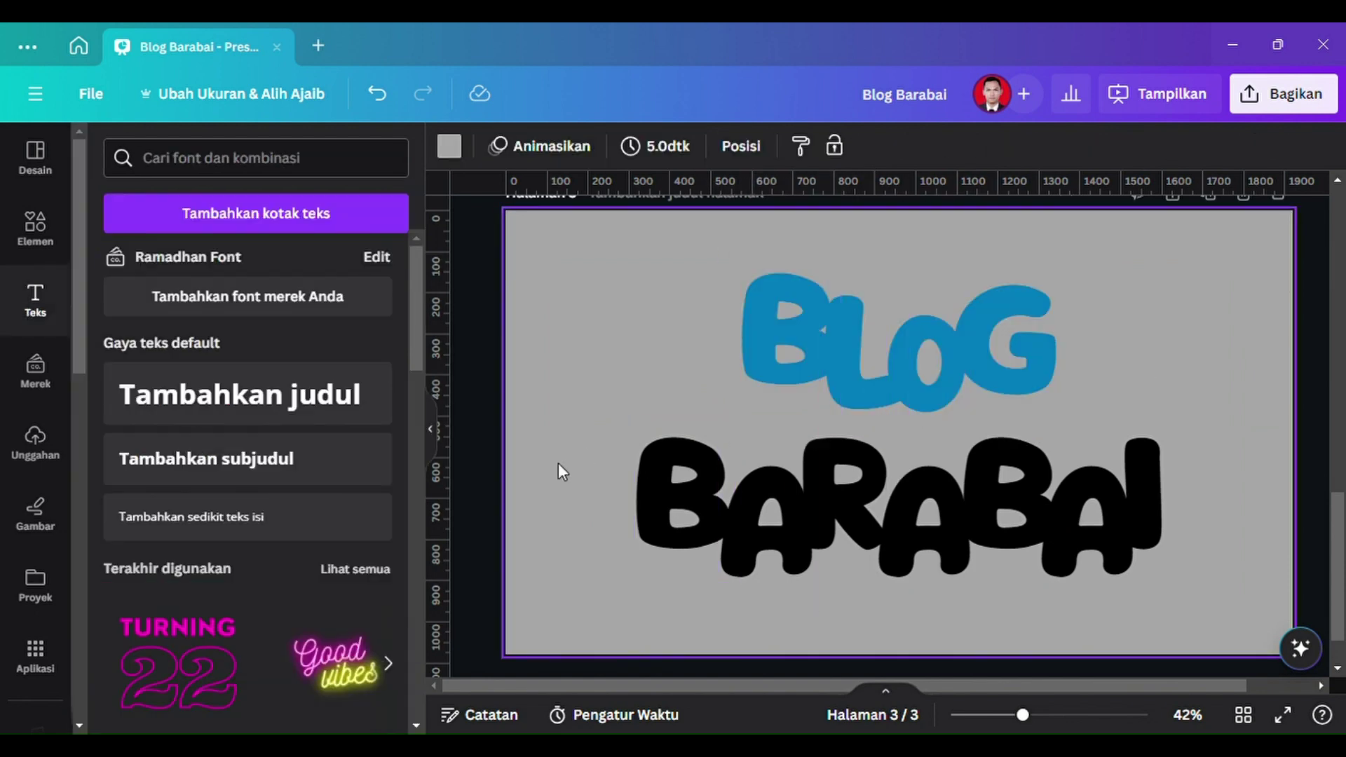
Colour the BARABAI letters with the orange document colour.
drag(558, 462, 1150, 540)
click(738, 153)
click(320, 267)
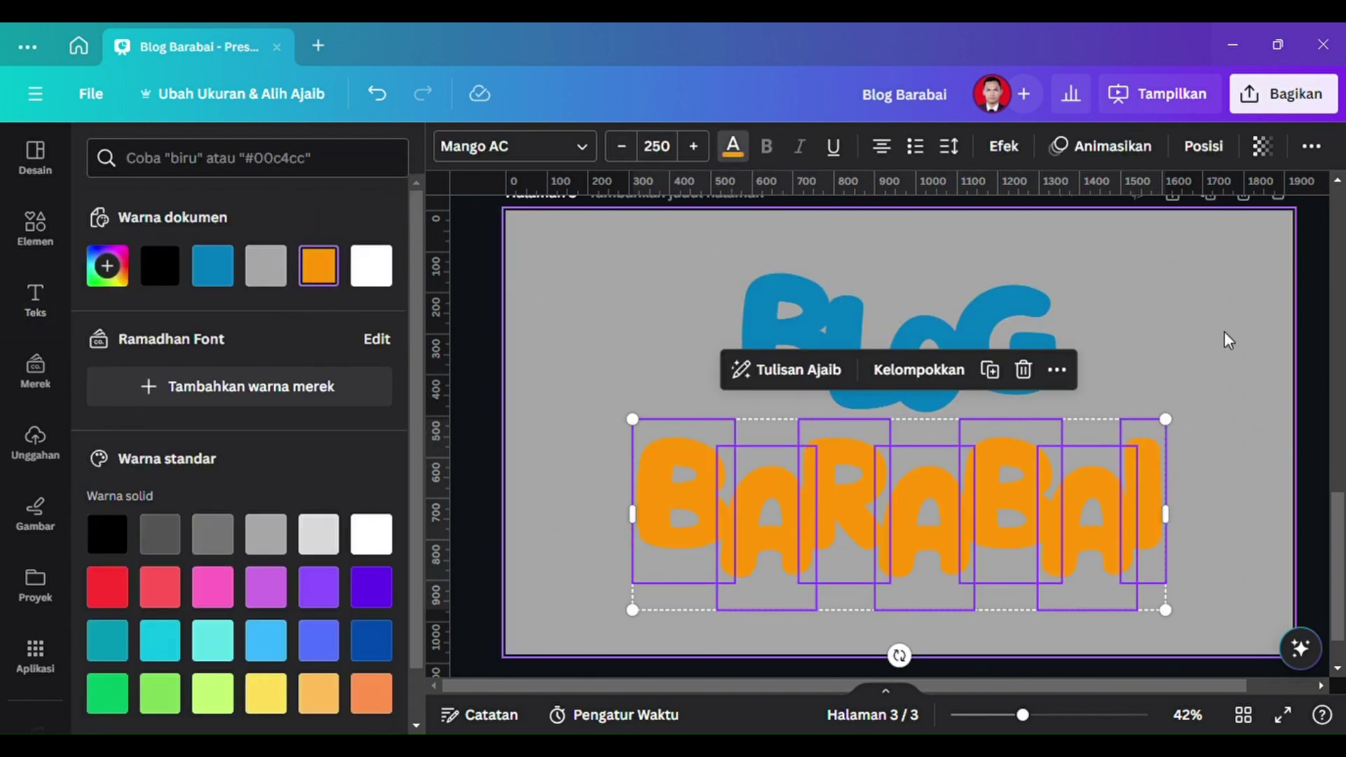
click(1225, 329)
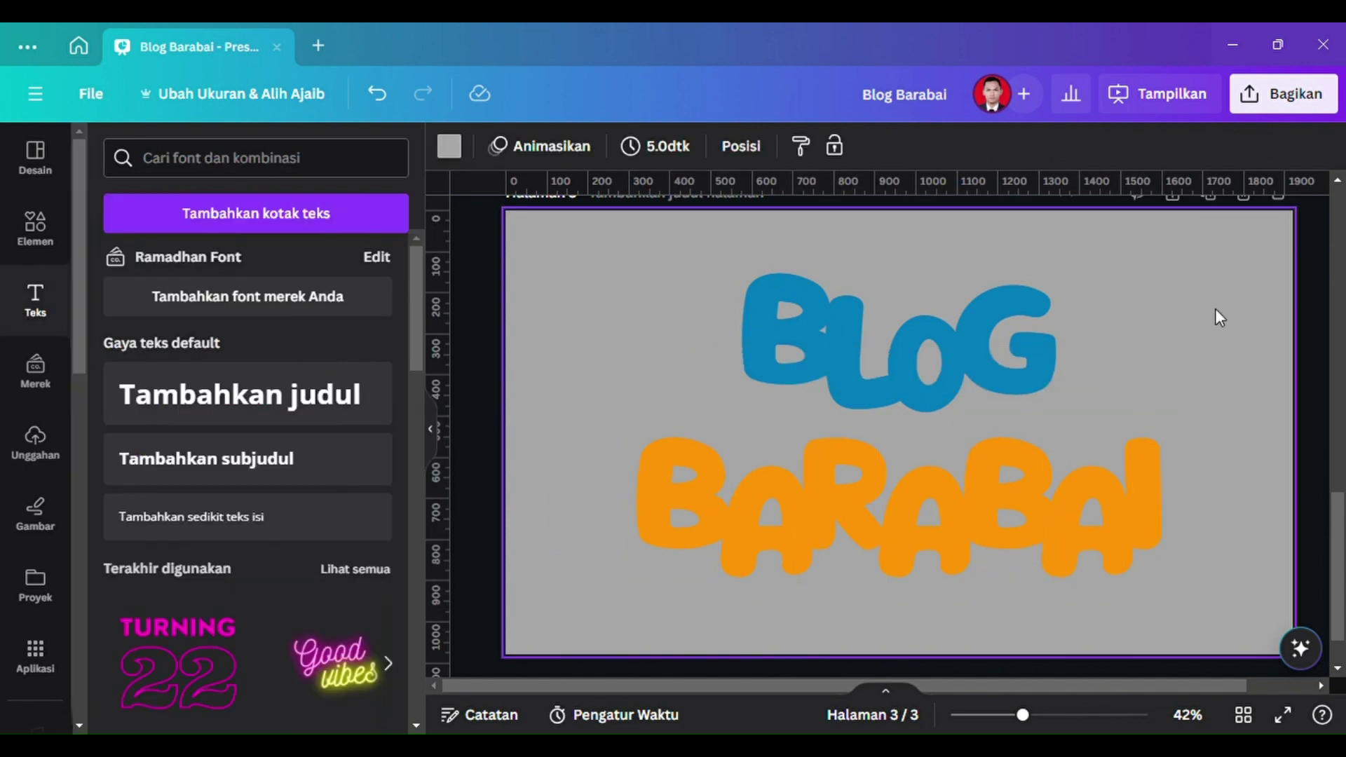
Download only the current page as a PNG at size 2 with a transparent background.
click(1283, 94)
click(996, 589)
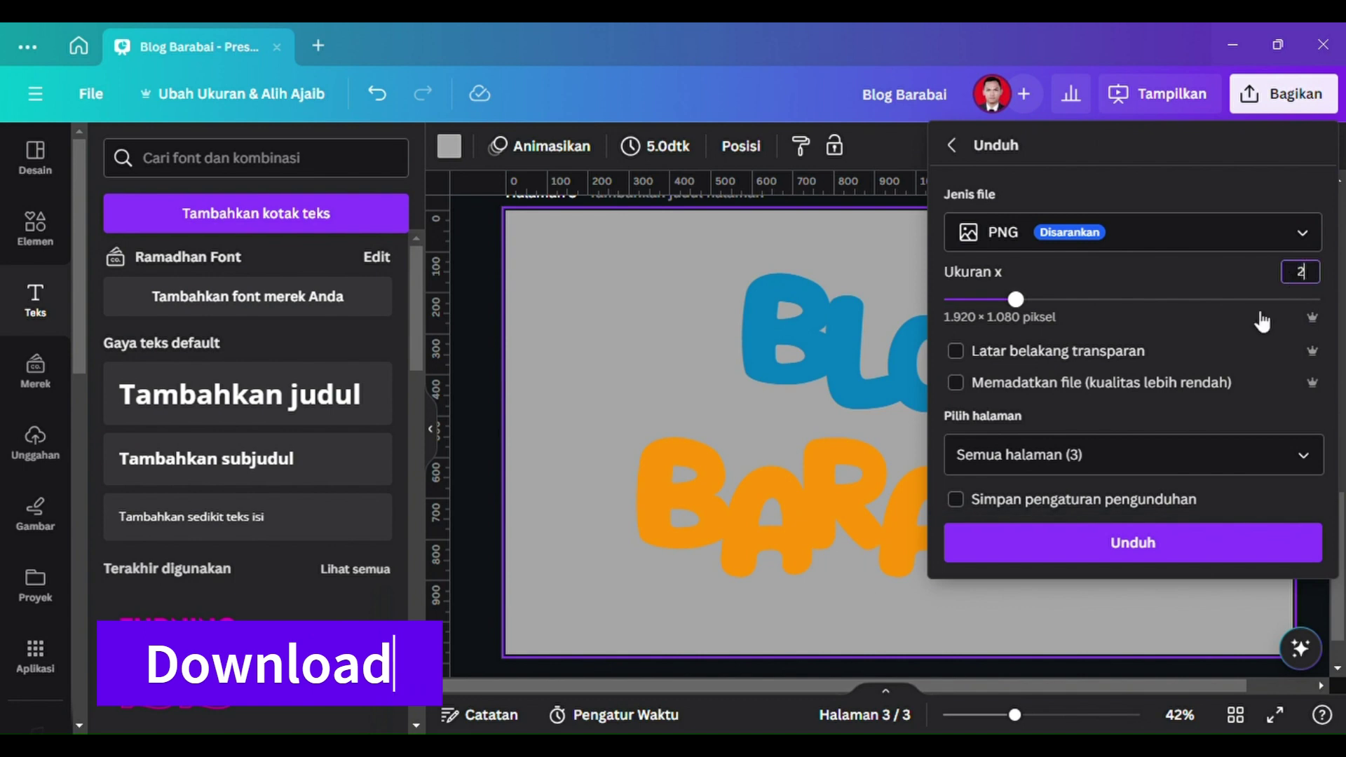
click(956, 350)
click(1133, 455)
click(1270, 135)
click(1271, 183)
click(1134, 391)
click(1198, 541)
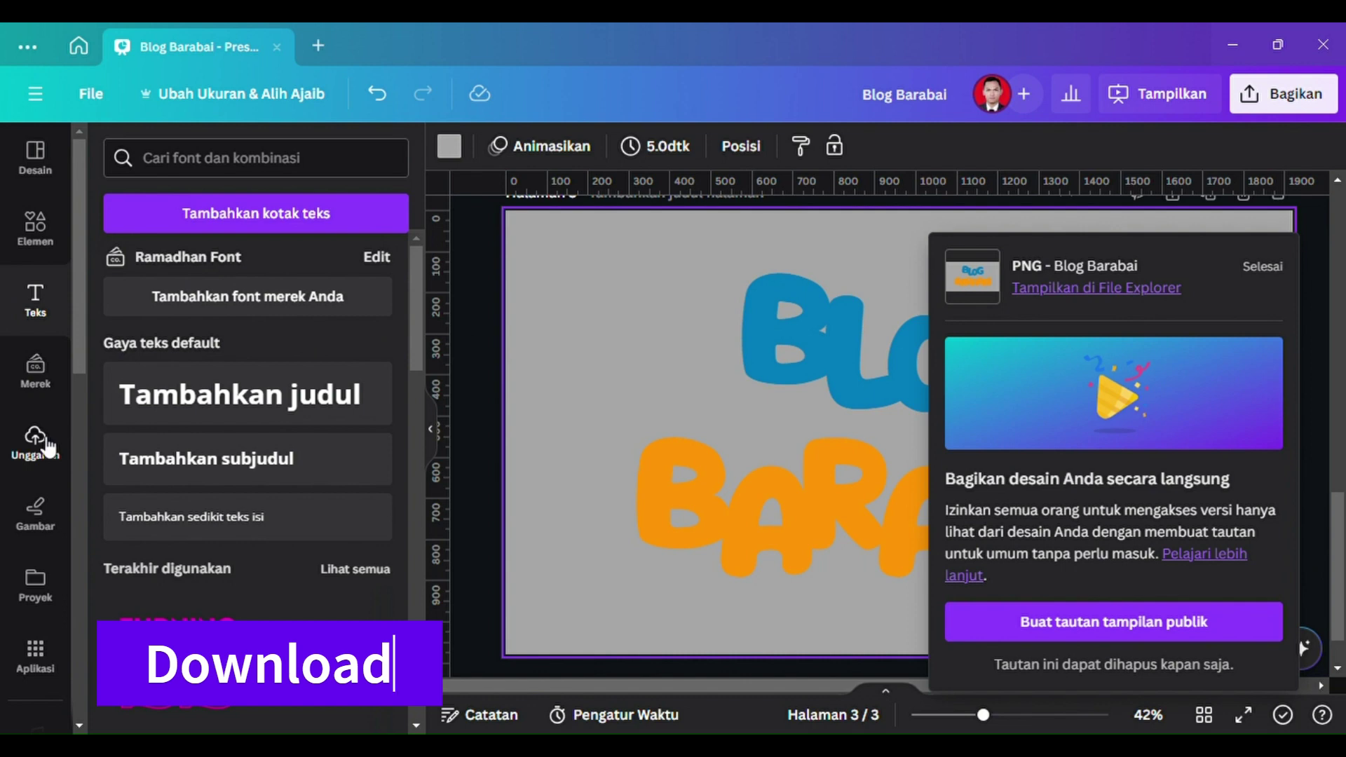
click(489, 427)
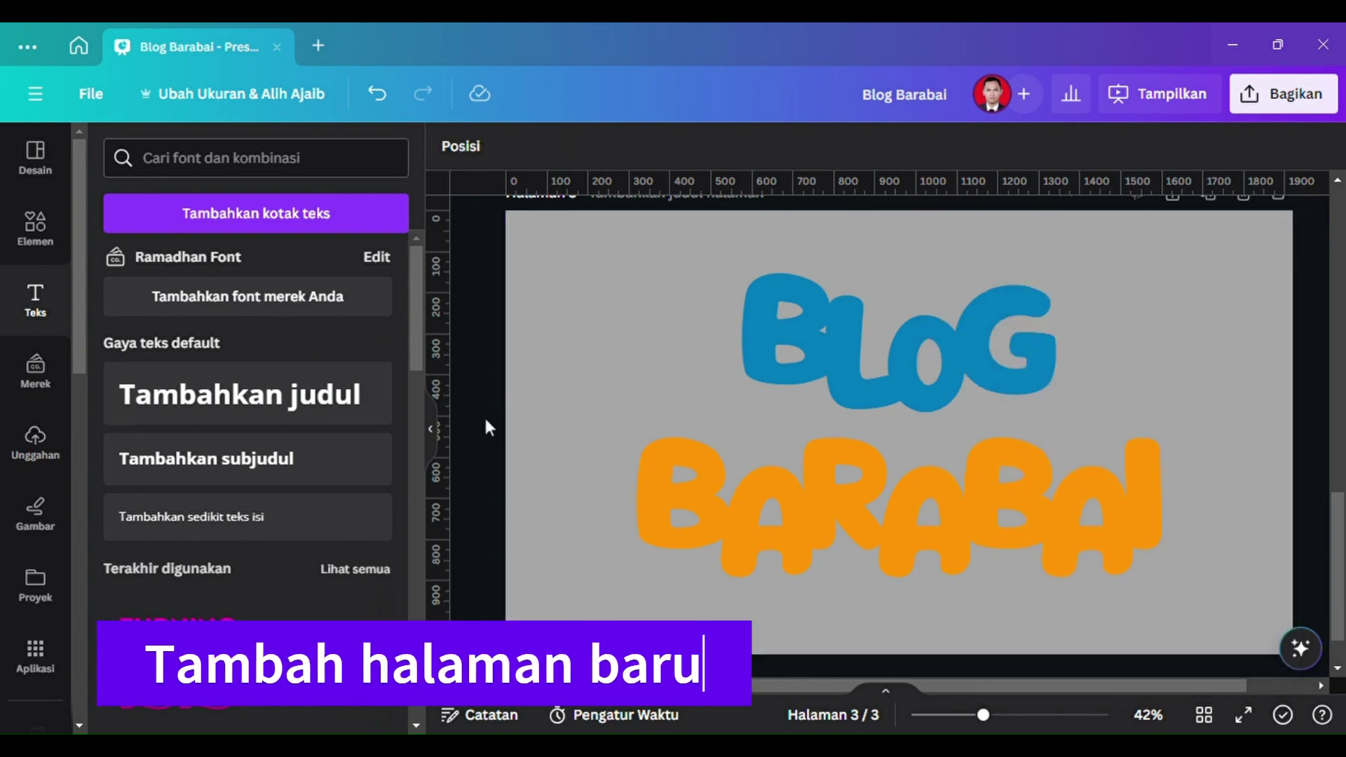
Add a new page after page 3 and insert the uploaded BLOG BARABAI image, enlarged to fill the page.
scroll(489, 421, down, 3)
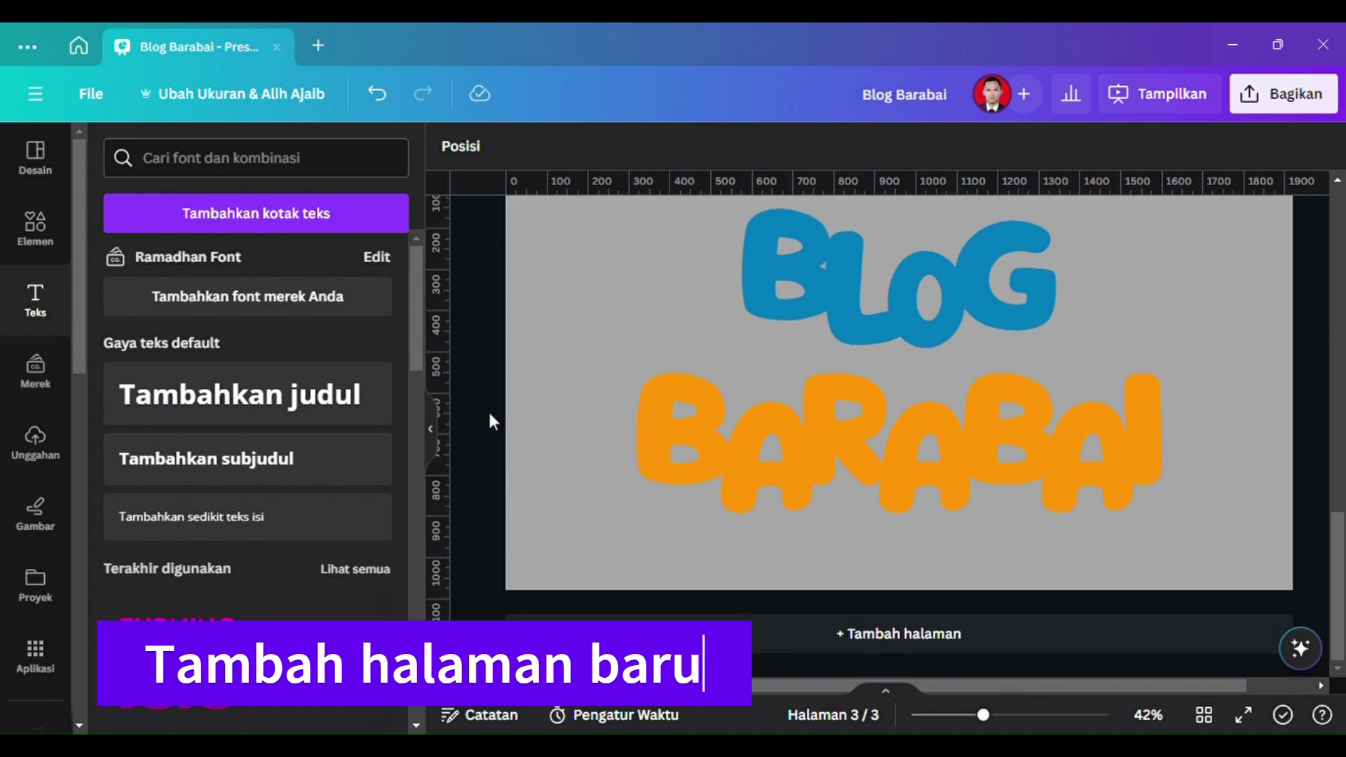
click(904, 633)
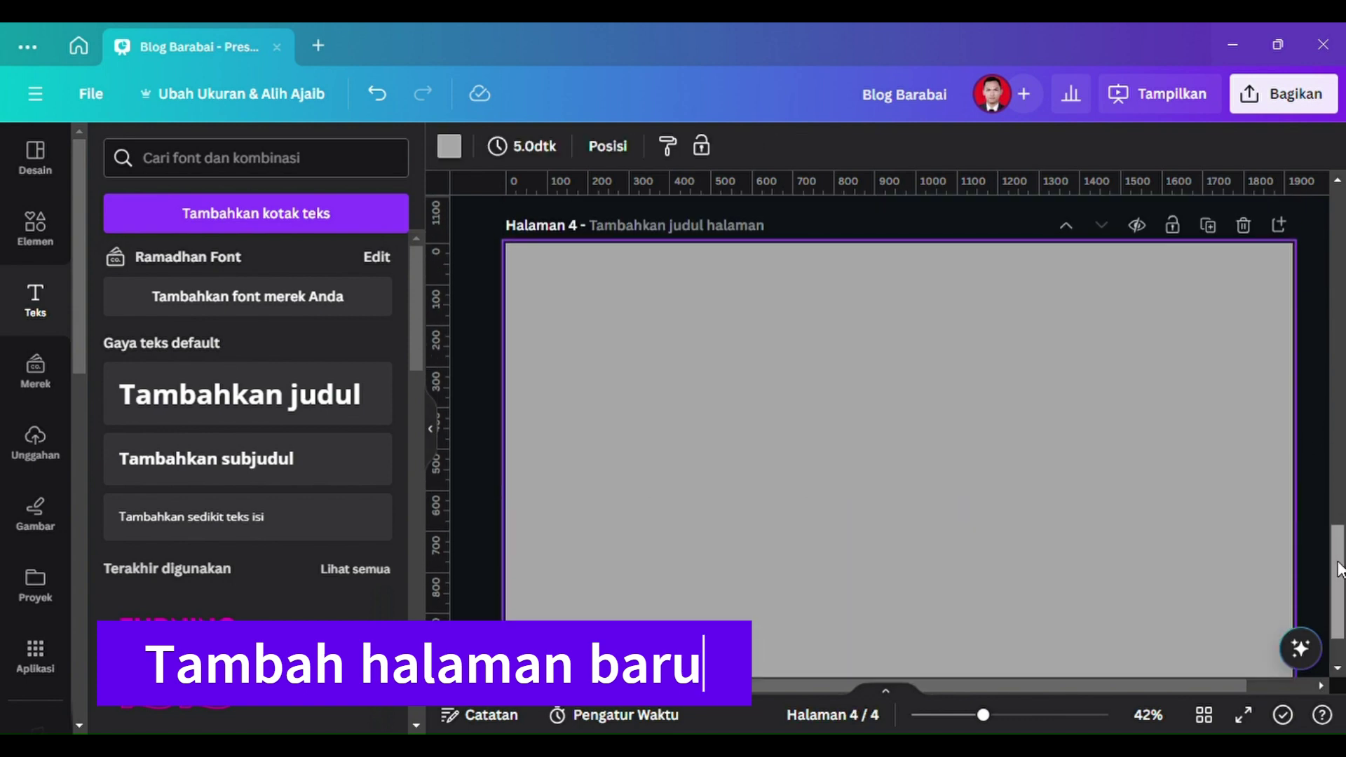
click(35, 440)
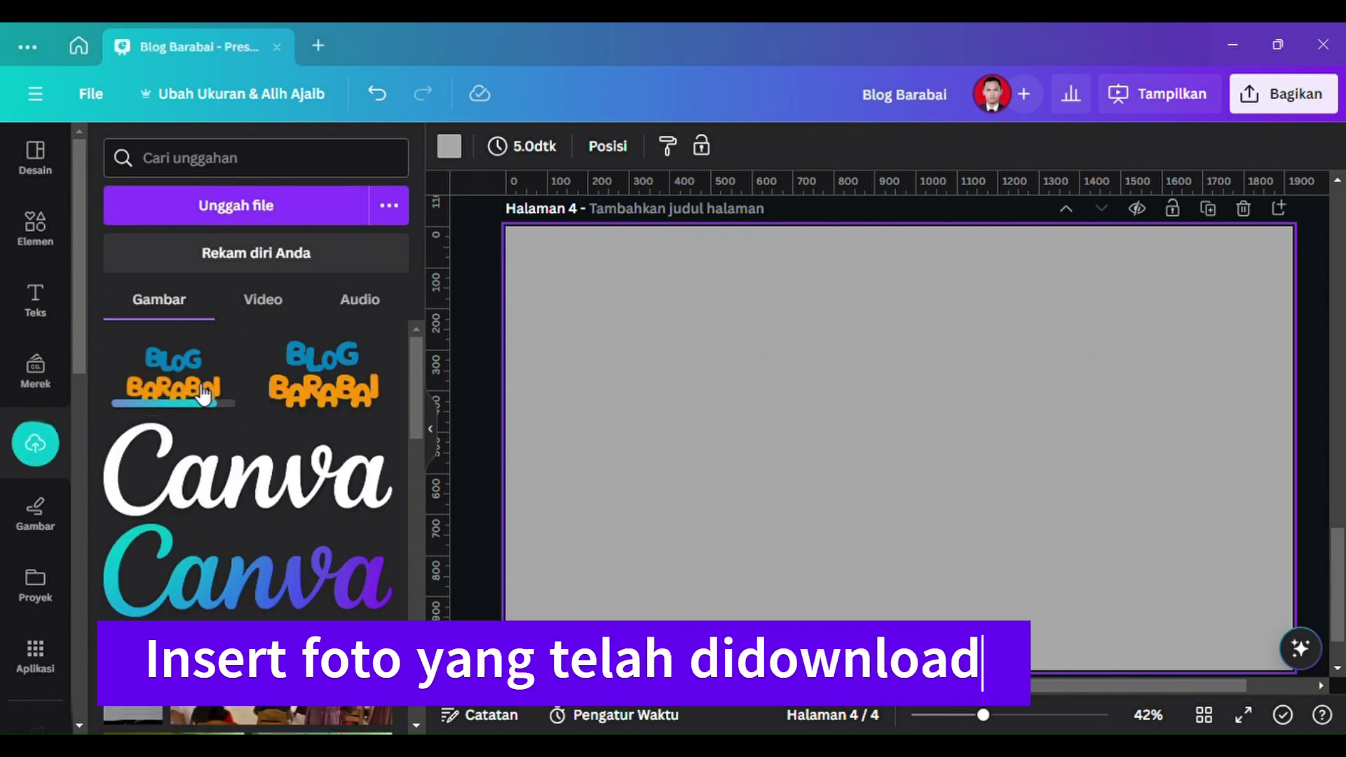
click(203, 396)
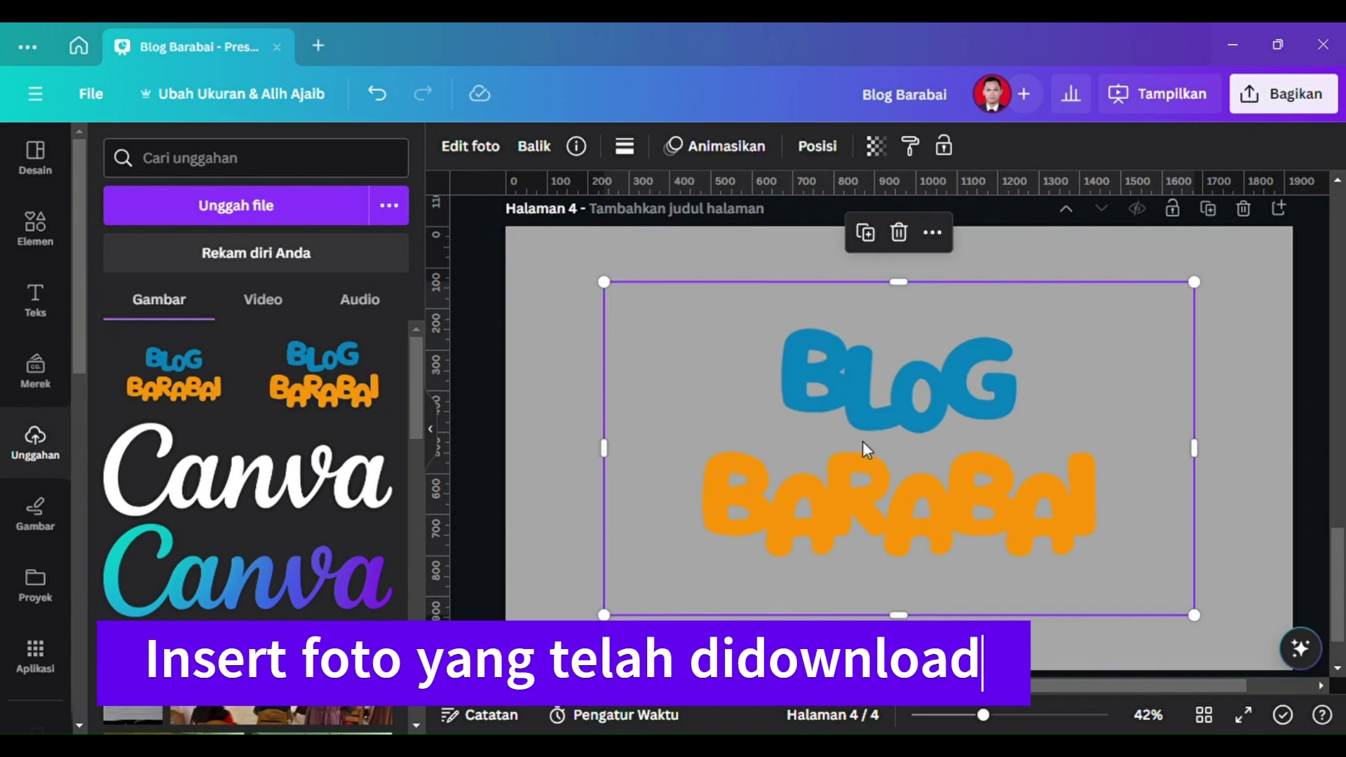
drag(862, 440, 771, 400)
drag(1106, 577, 1303, 688)
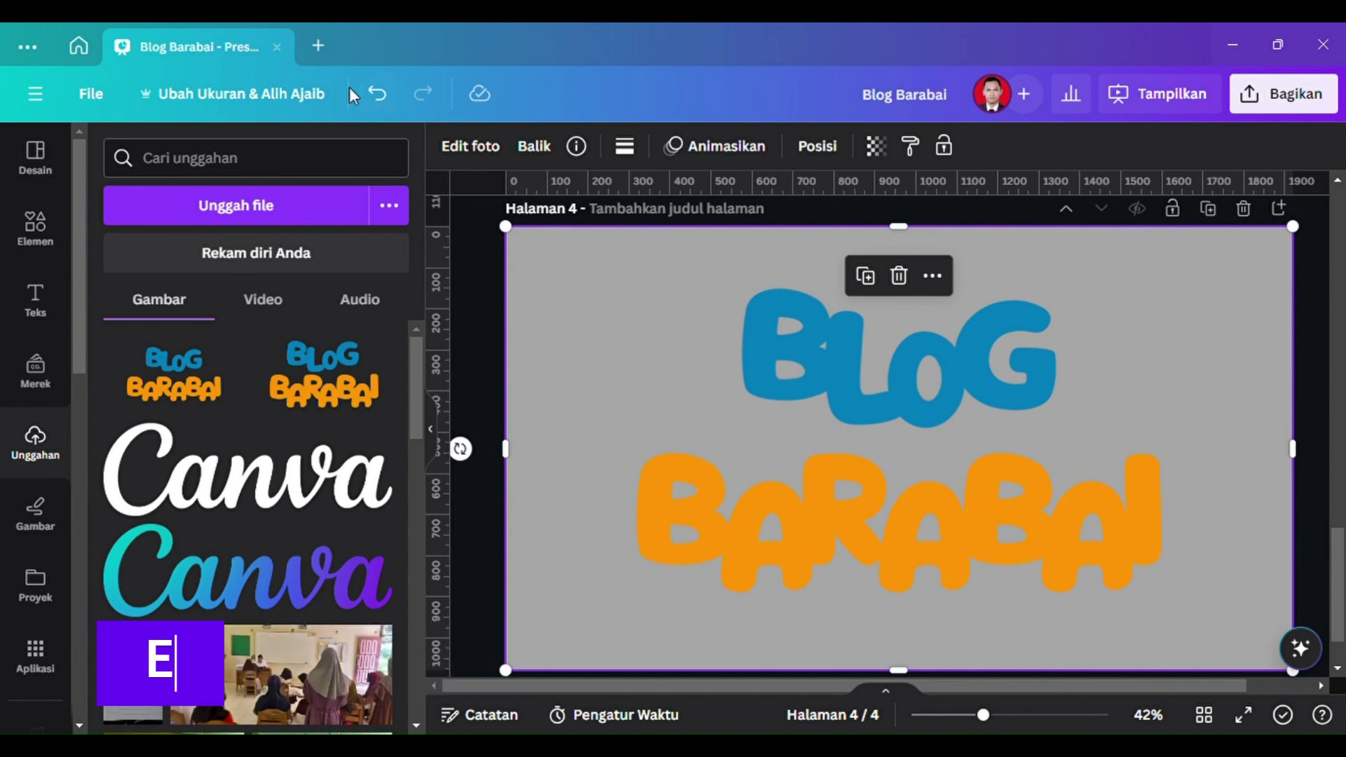
Apply the Kerangka style of the Bayangan effect to the BLOG BARABAI image on page 4.
click(470, 146)
scroll(200, 434, down, 5)
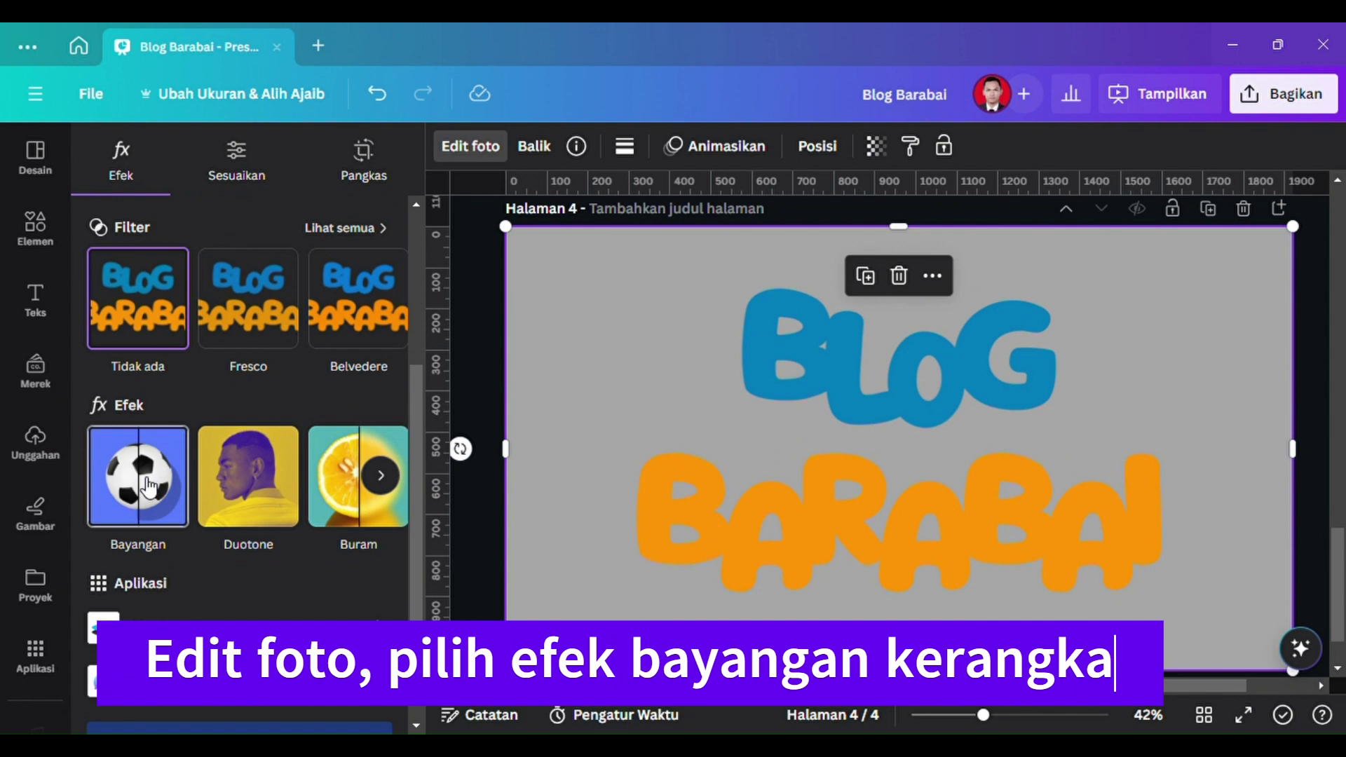
click(148, 485)
click(375, 396)
scroll(321, 462, down, 2)
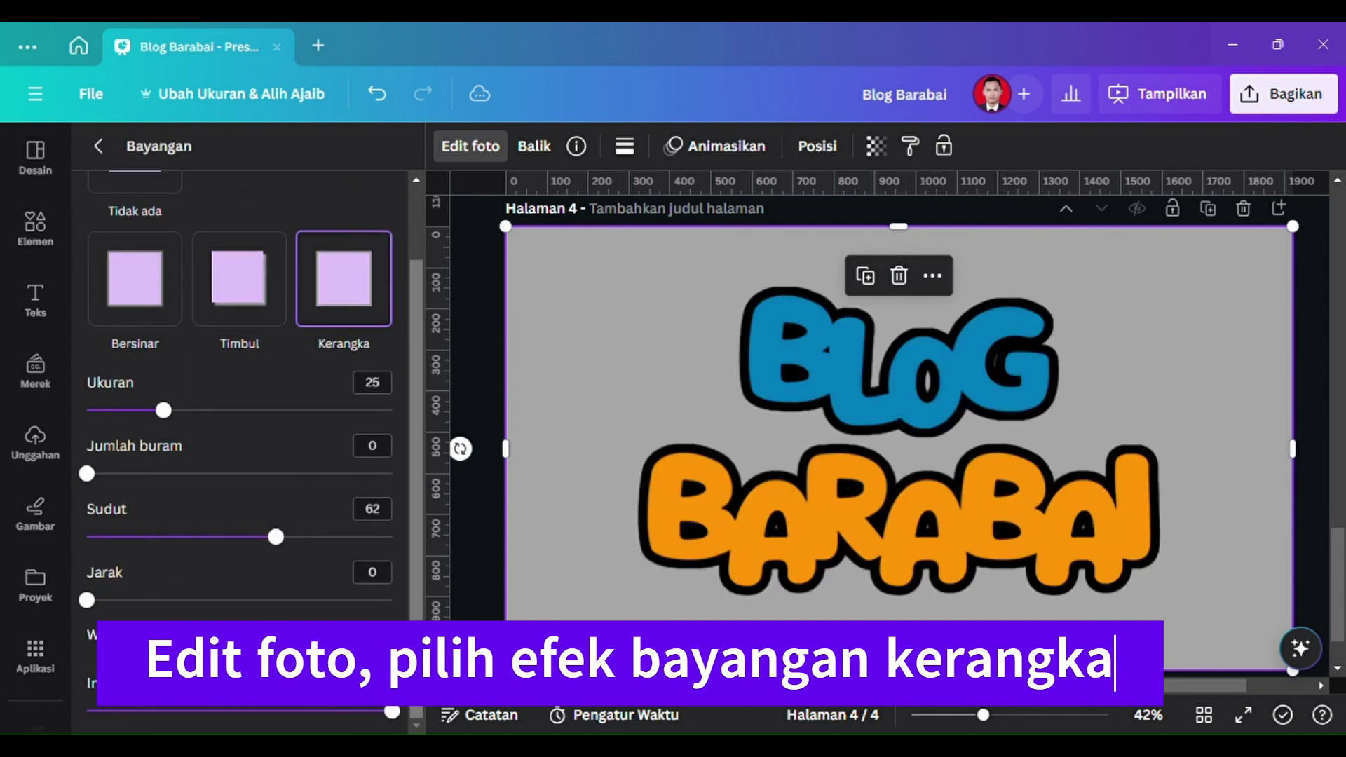
Set the image's outline shadow colour to #FDFDFD and its size to 58.
click(376, 635)
drag(381, 528, 366, 424)
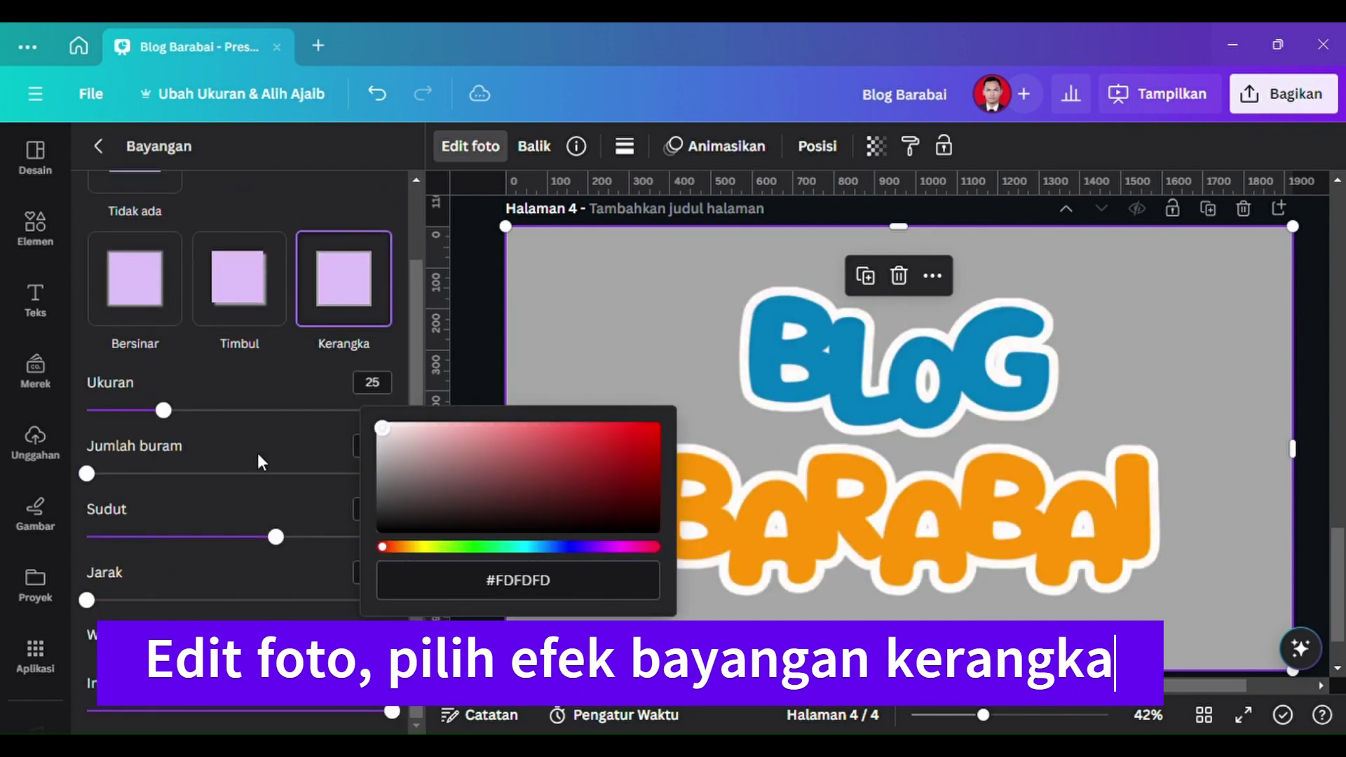
click(275, 441)
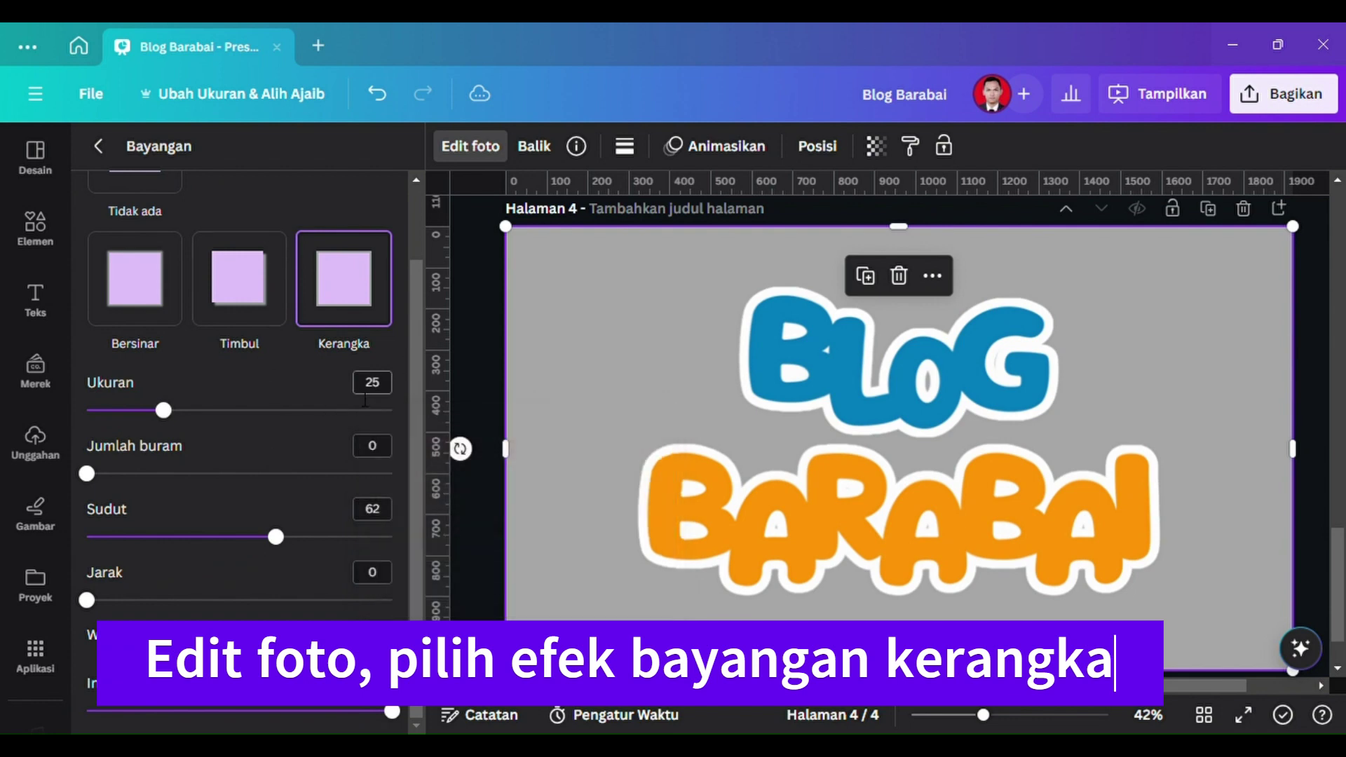
text(58)
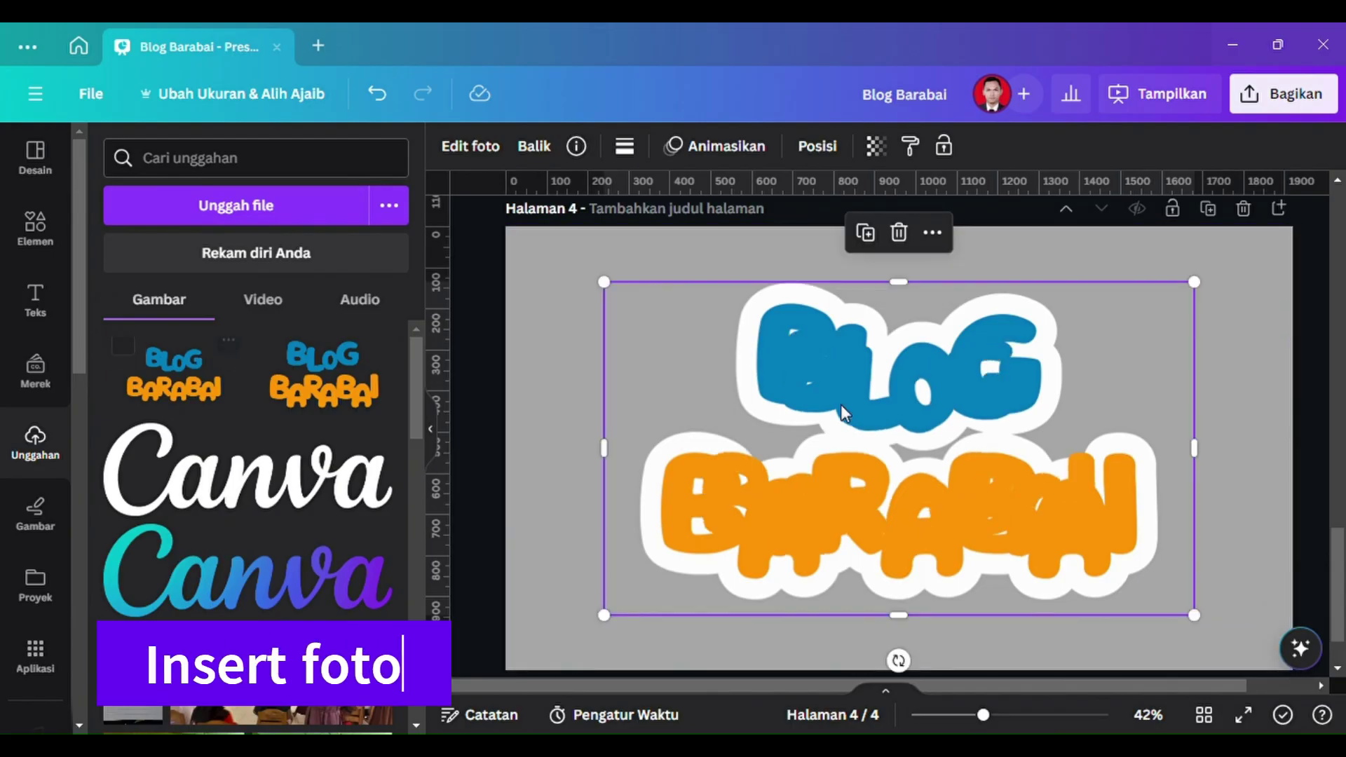
Place a second copy of the BLOG BARABAI image over the outlined one and enlarge it to fill the page.
drag(1088, 504, 1002, 462)
drag(1096, 560, 1218, 632)
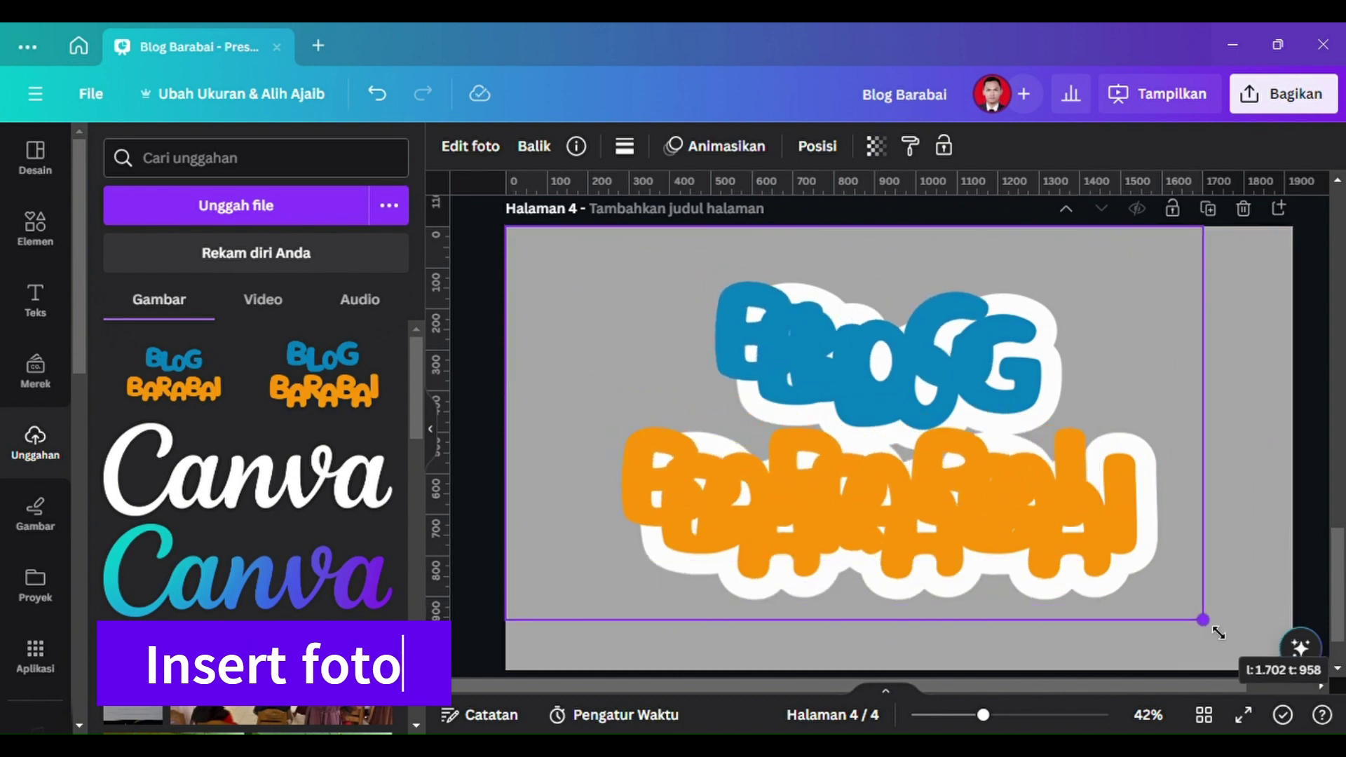
drag(1219, 632, 1300, 683)
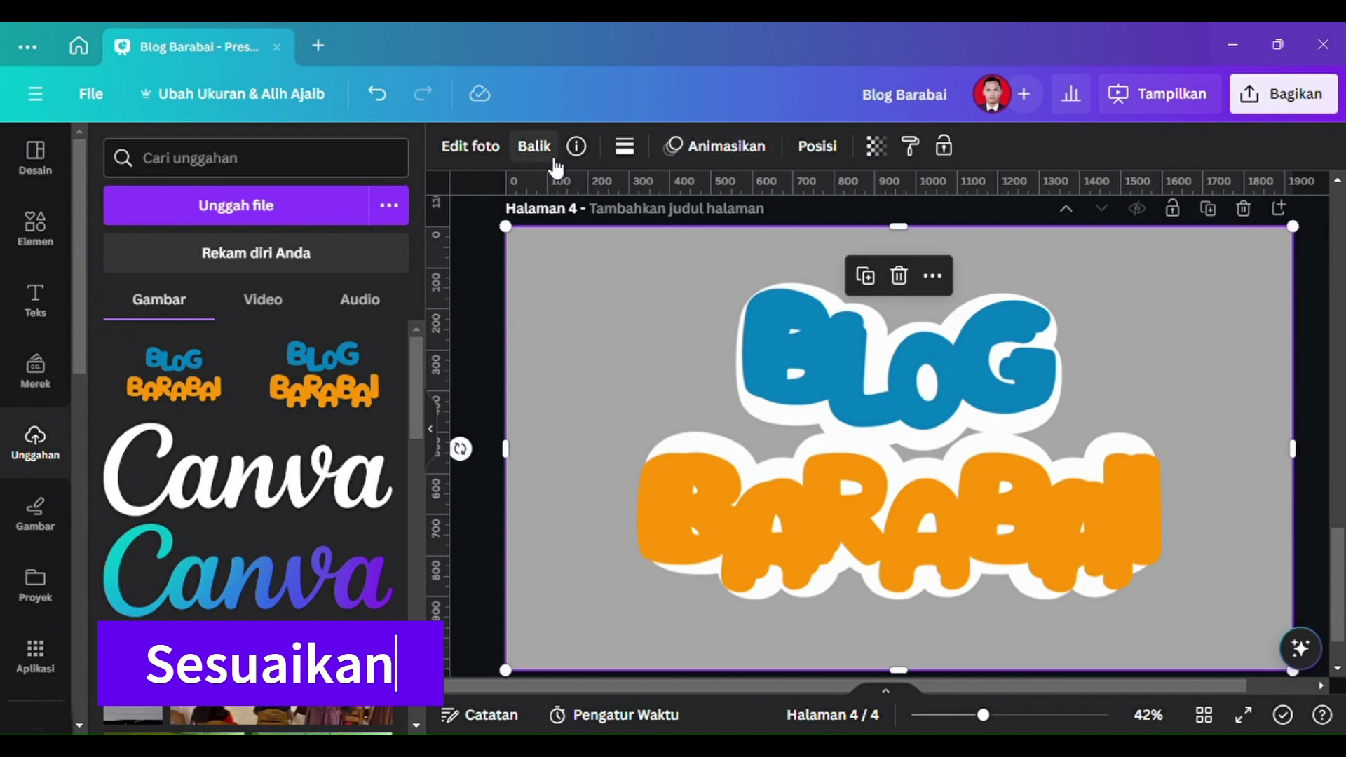
Give the second image a Bersinar shadow with size 18, blur 47, angle 58 and distance 71.
click(468, 150)
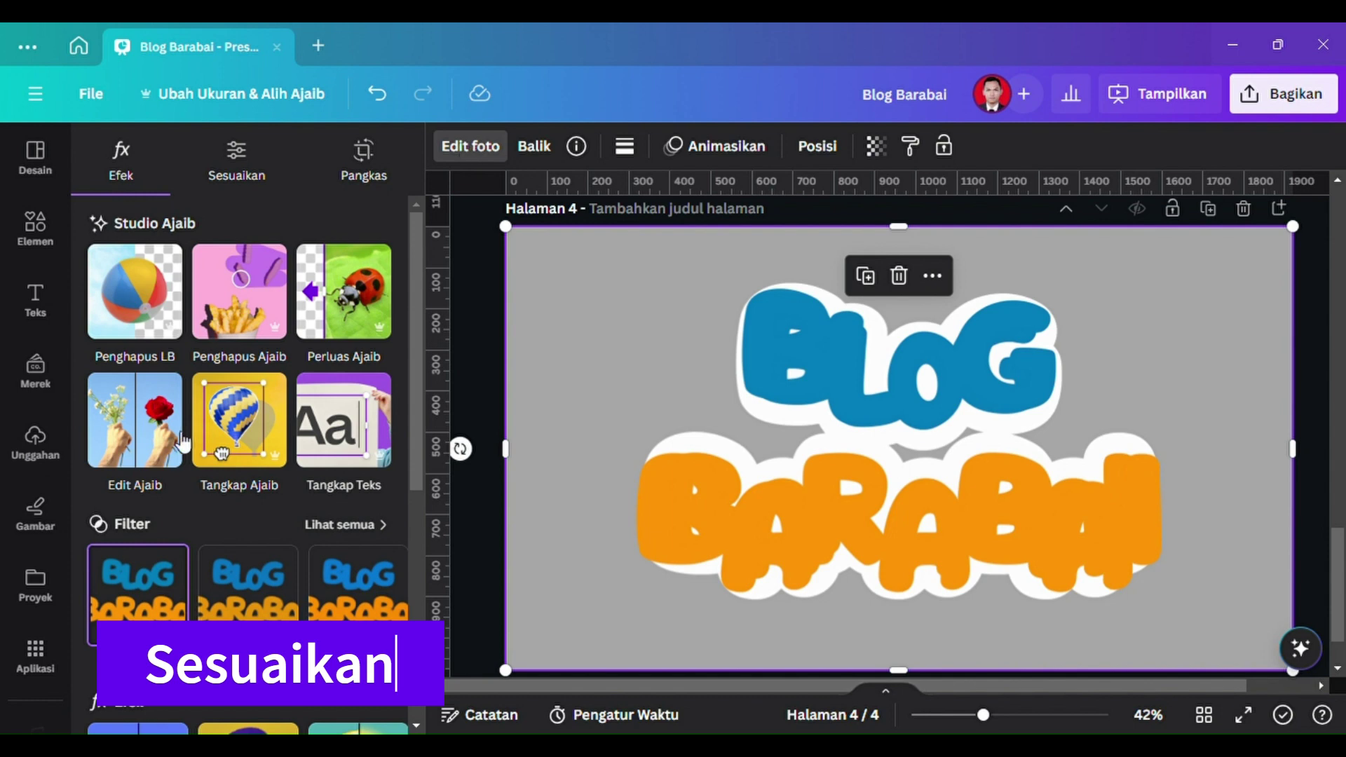
scroll(182, 483, down, 3)
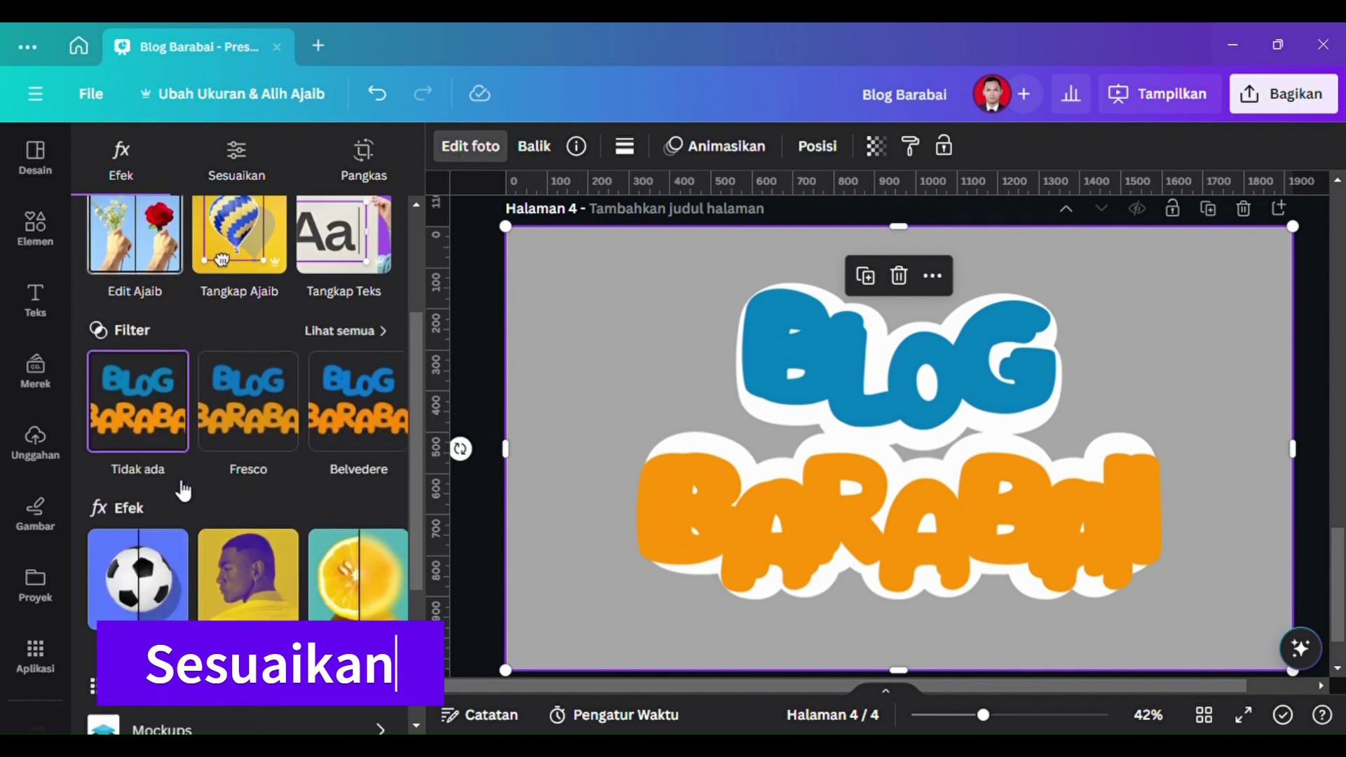
click(162, 498)
click(147, 405)
drag(133, 500, 141, 500)
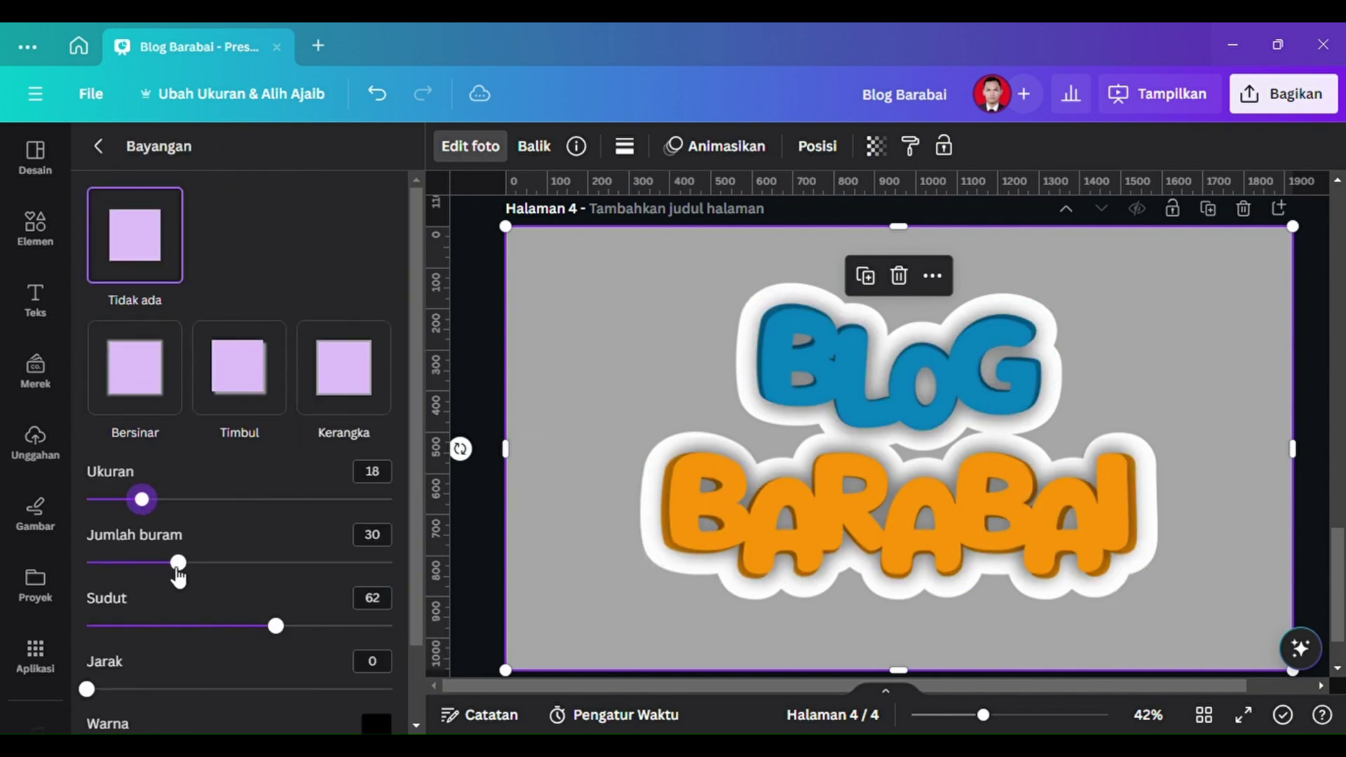
drag(178, 565, 184, 632)
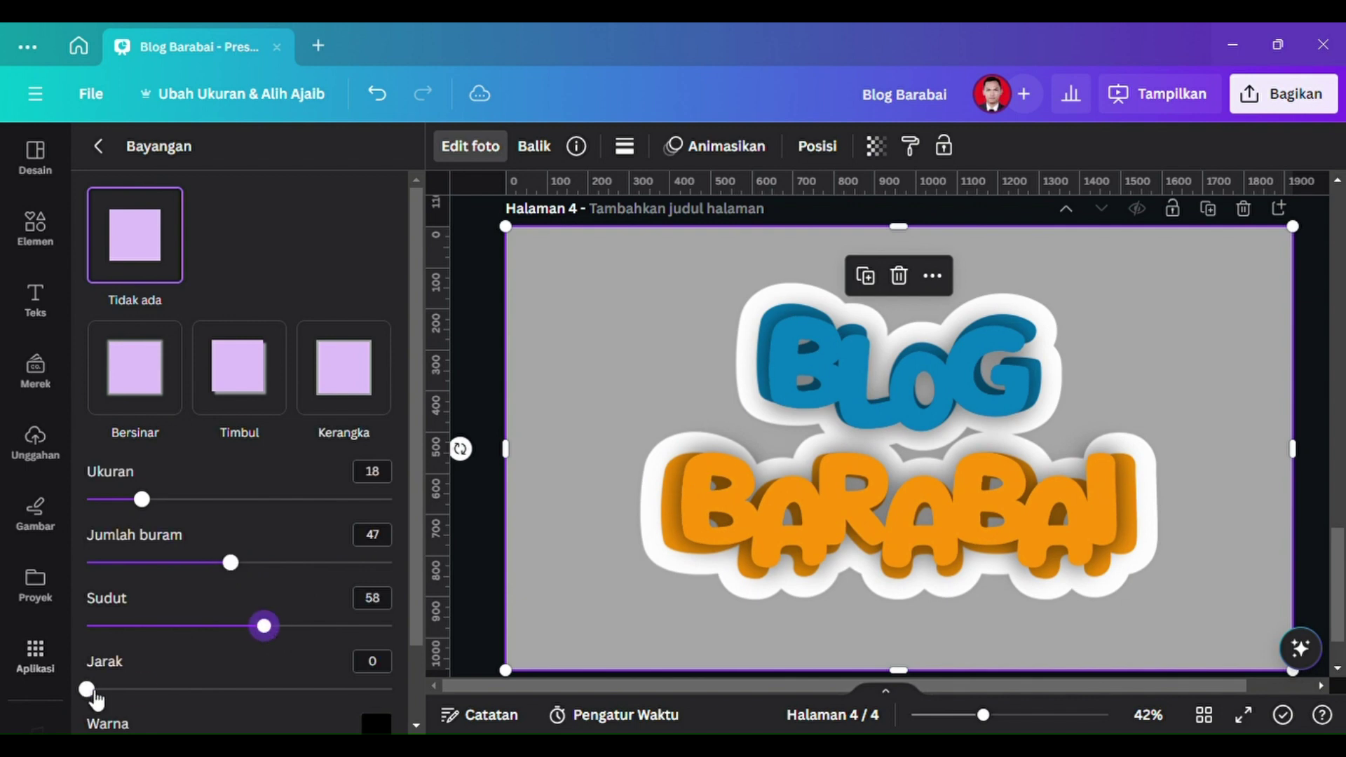
drag(91, 694, 303, 698)
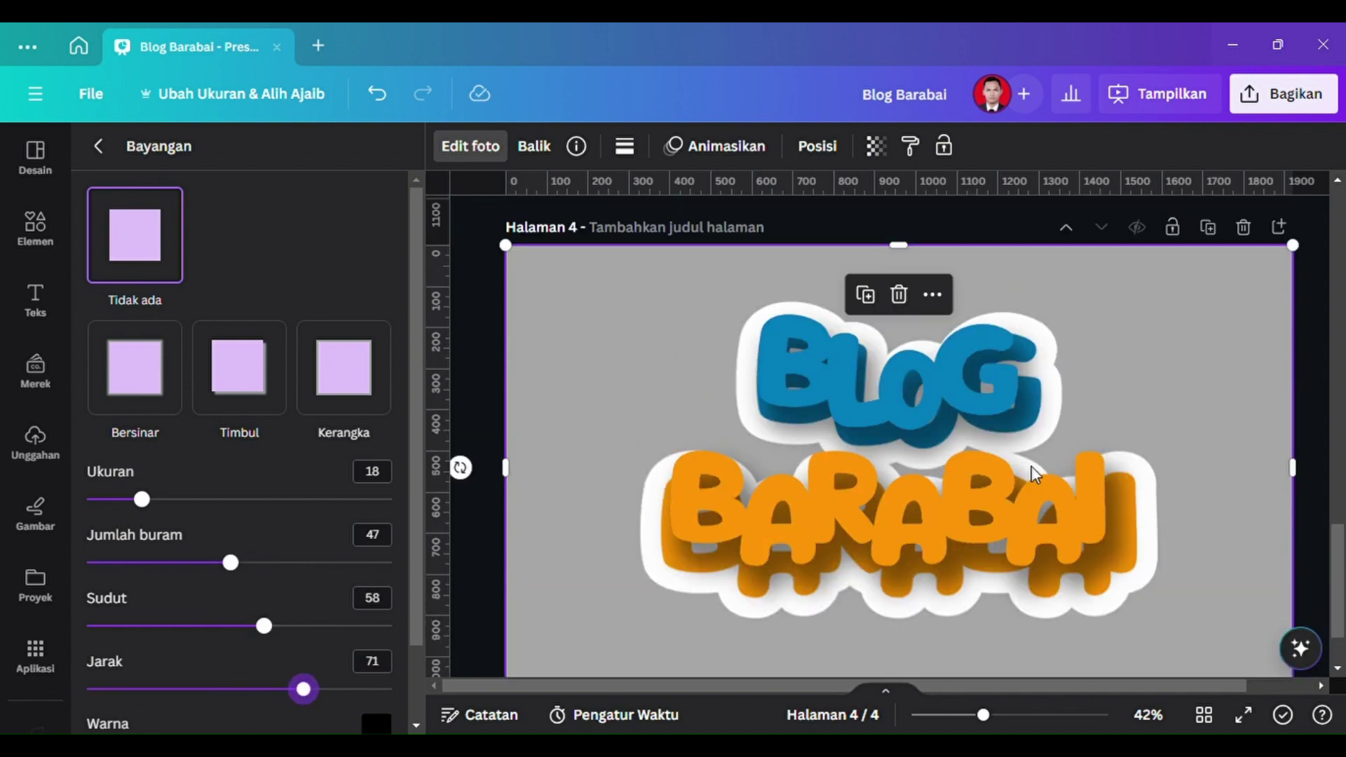
scroll(1003, 509, down, 2)
mouse_move(230, 563)
mouse_down()
mouse_move(280, 581)
mouse_move(234, 581)
mouse_up()
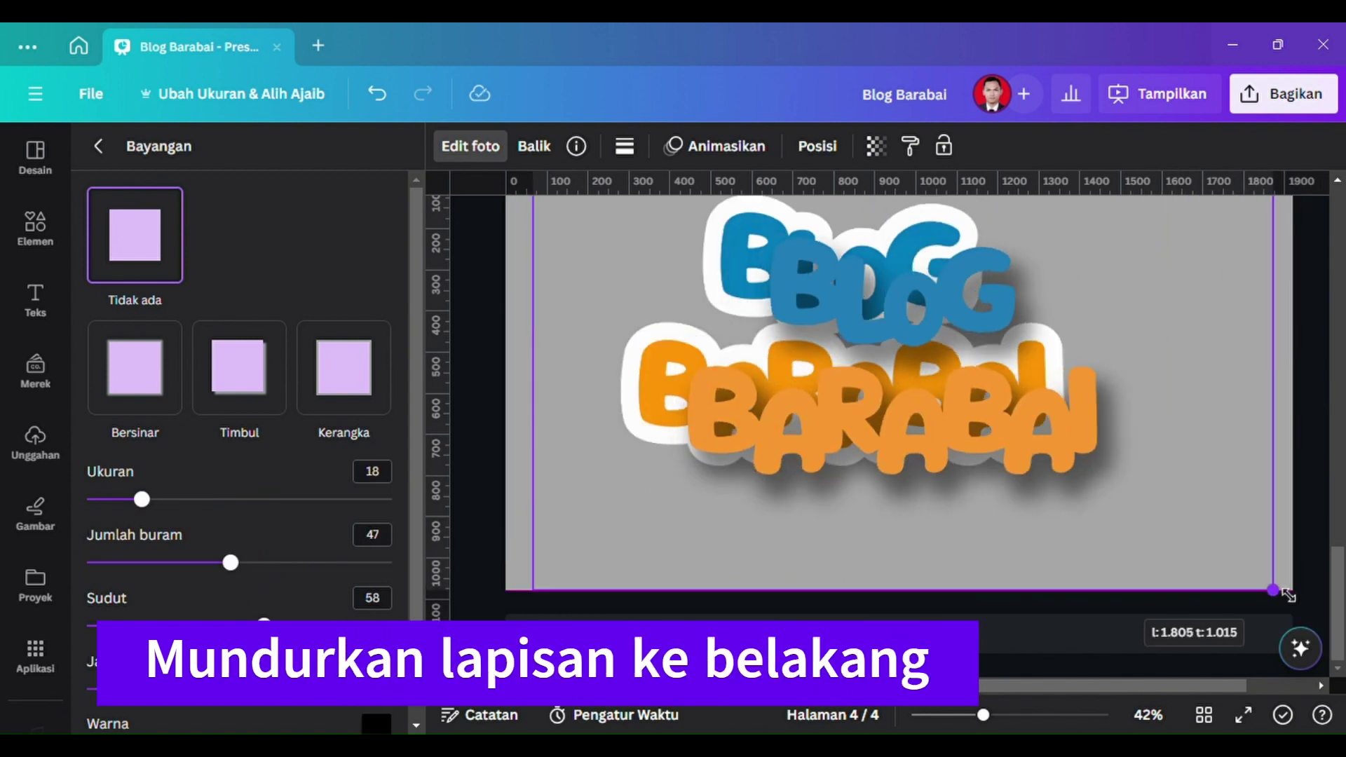
Send the shadowed BLOG BARABAI image one layer backward, behind the white-outlined image.
right_click(1106, 468)
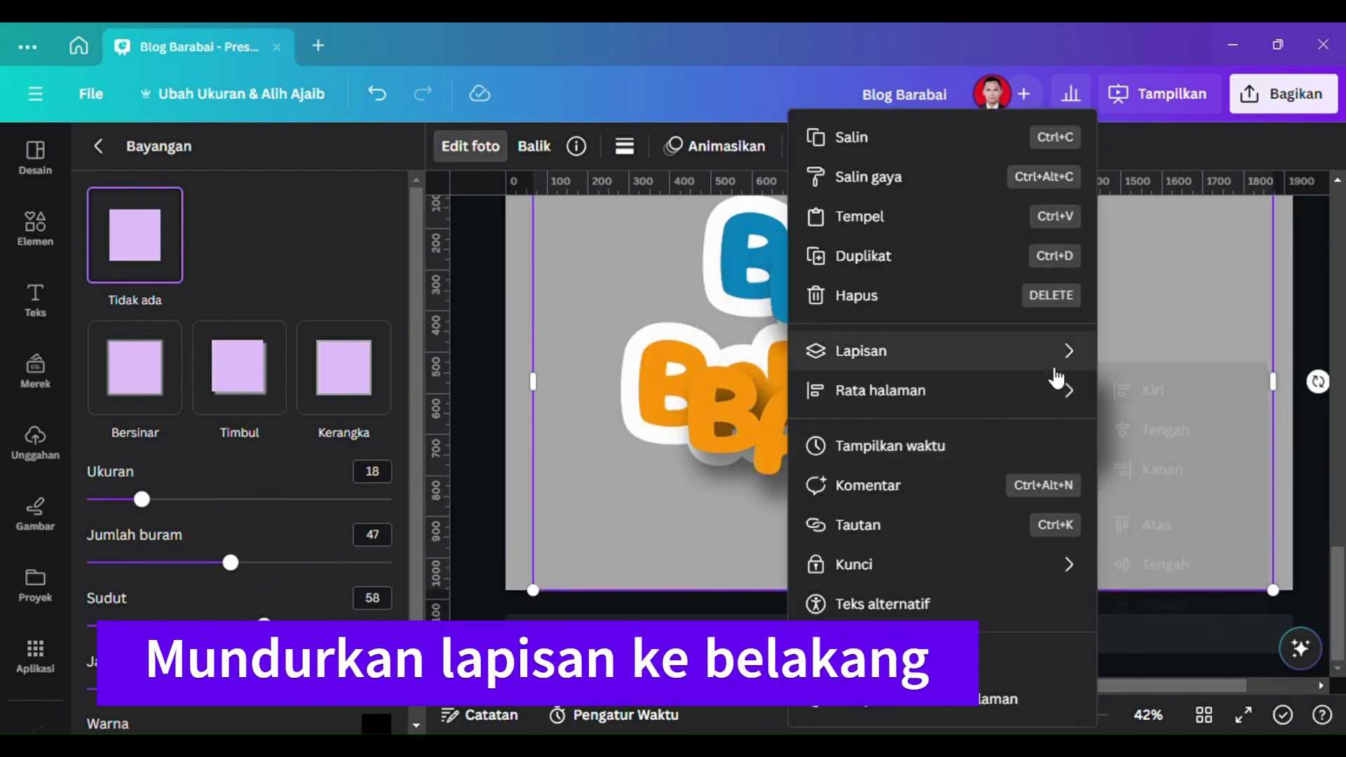
mouse_move(1059, 361)
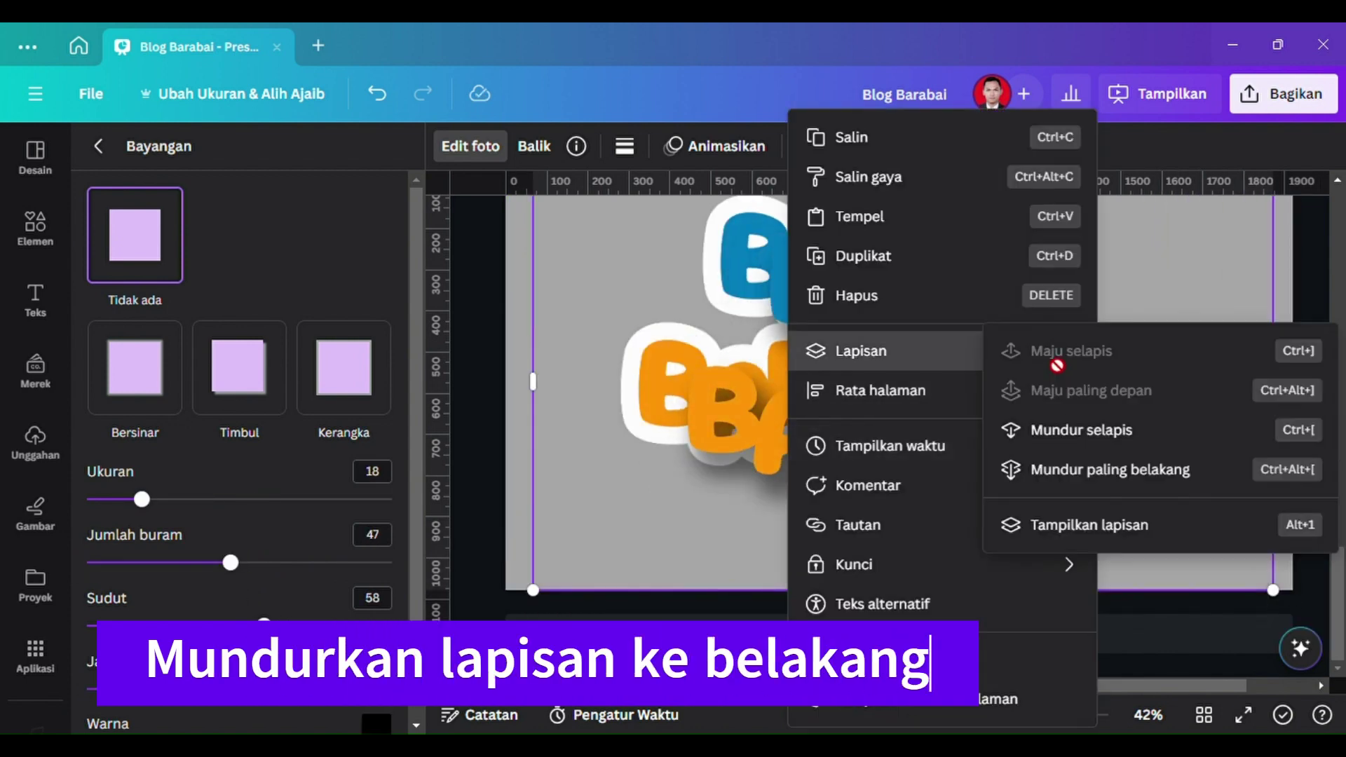
click(1083, 433)
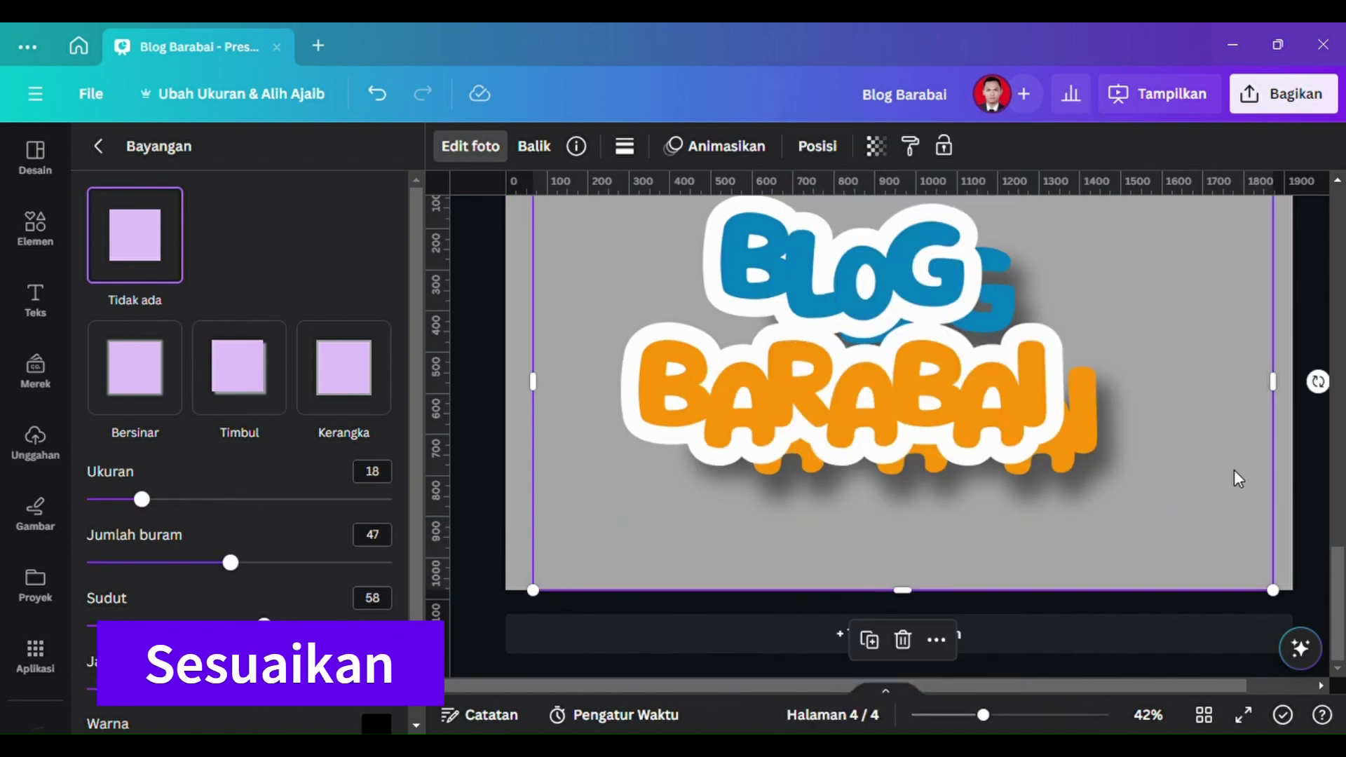
Move and resize the two BLOG BARABAI images so the white-outlined one covers the shadowed copy.
scroll(1233, 470, up, 2)
click(1304, 322)
drag(1219, 537, 1192, 511)
scroll(1192, 511, down, 2)
drag(1244, 563, 1292, 589)
click(932, 401)
drag(1178, 528, 1293, 590)
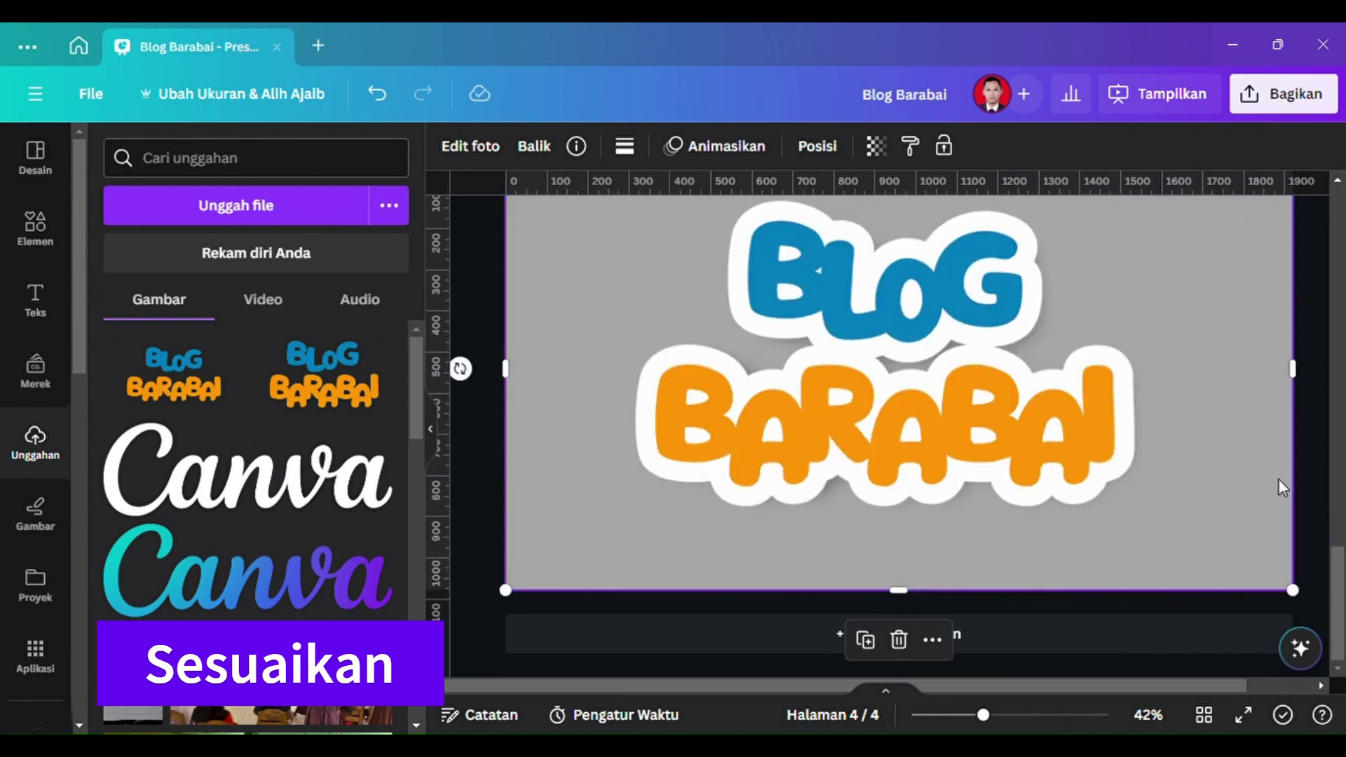
Select all the BLOG BARABAI images on the page and group them.
key(ctrl+a)
shift+click(1278, 535)
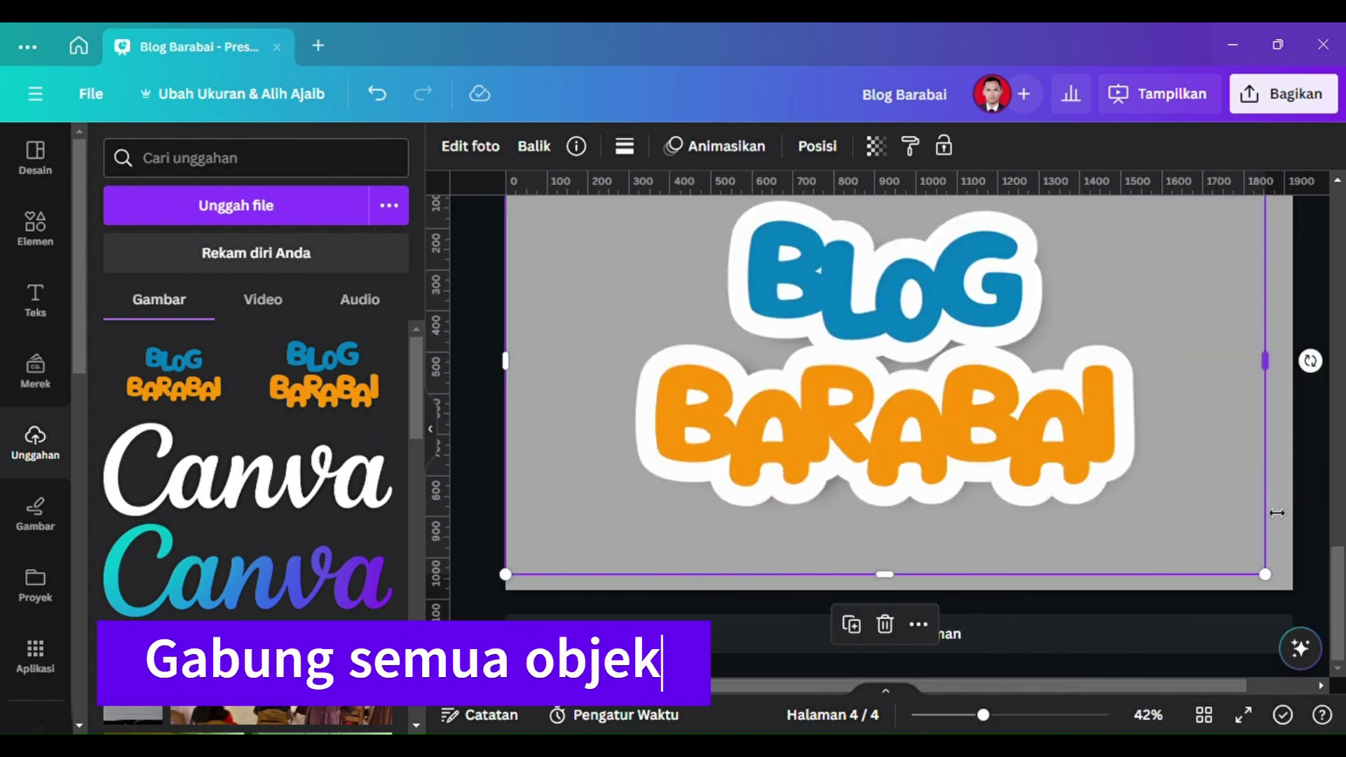
key(ctrl+a)
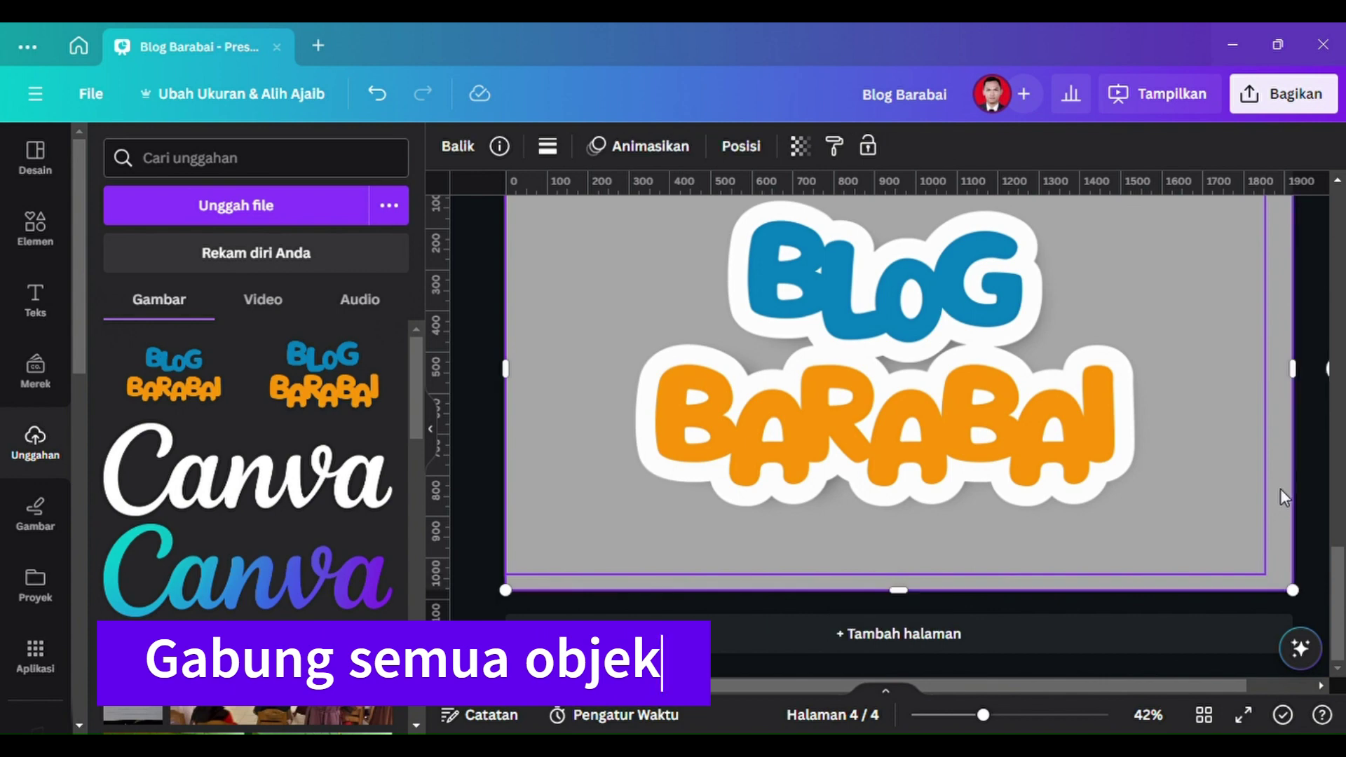
right_click(1280, 489)
mouse_move(1264, 481)
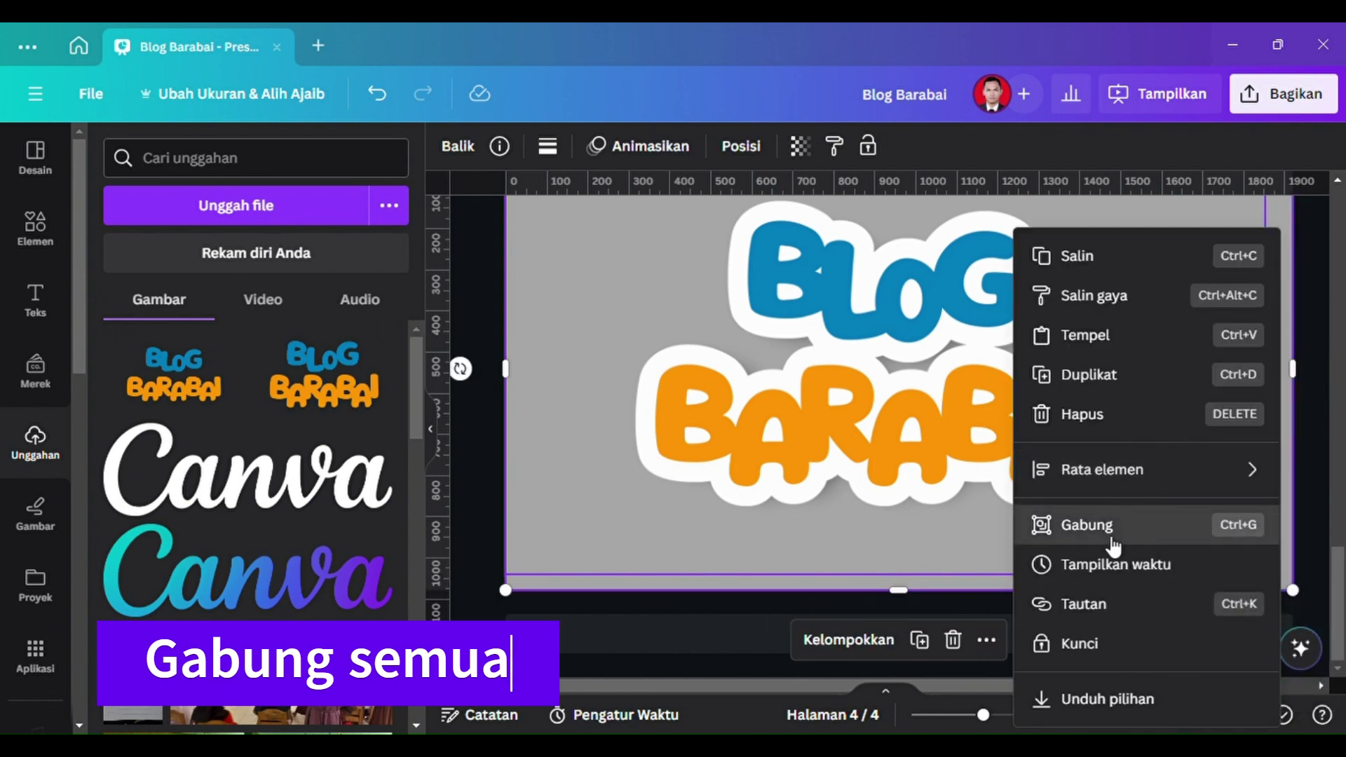
click(1109, 526)
Insert a third copy of the BLOG BARABAI image and enlarge and align it over the existing letters.
click(171, 381)
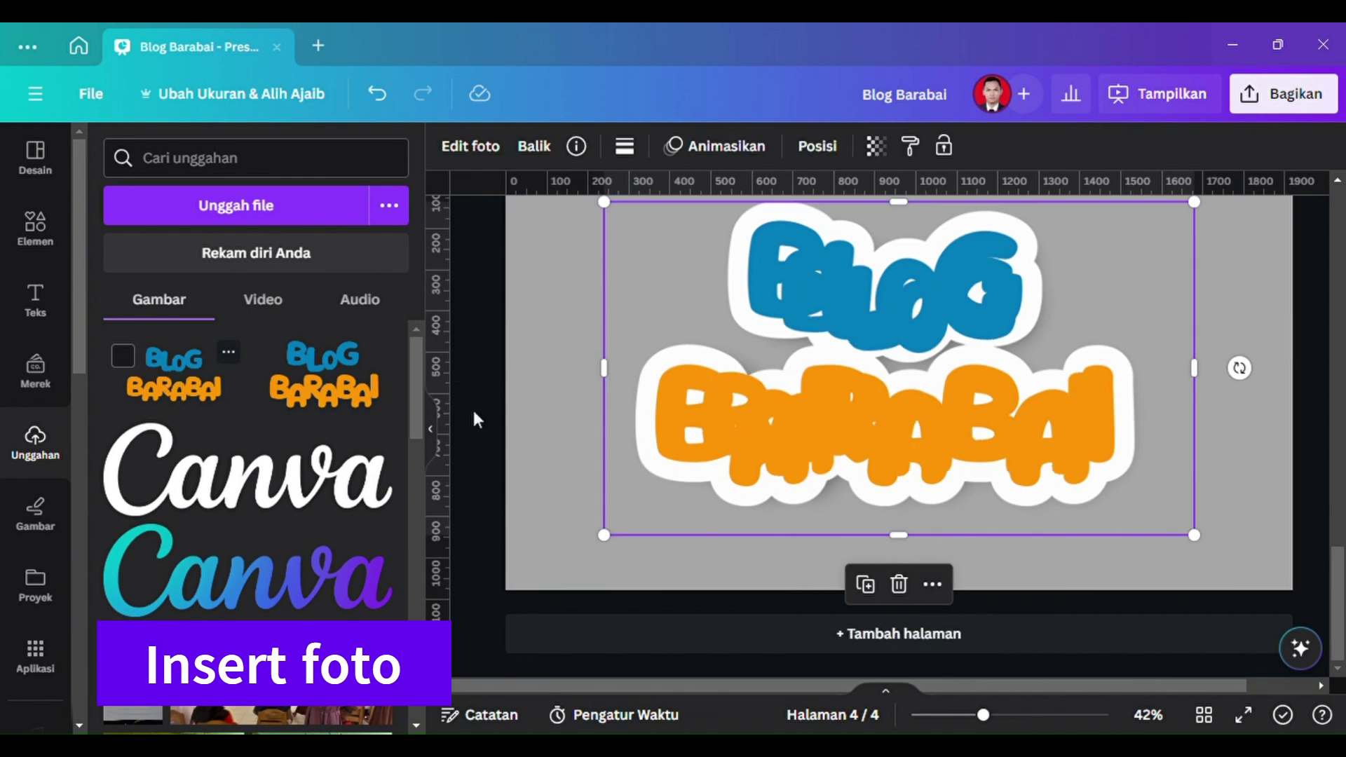
drag(1134, 505, 1220, 541)
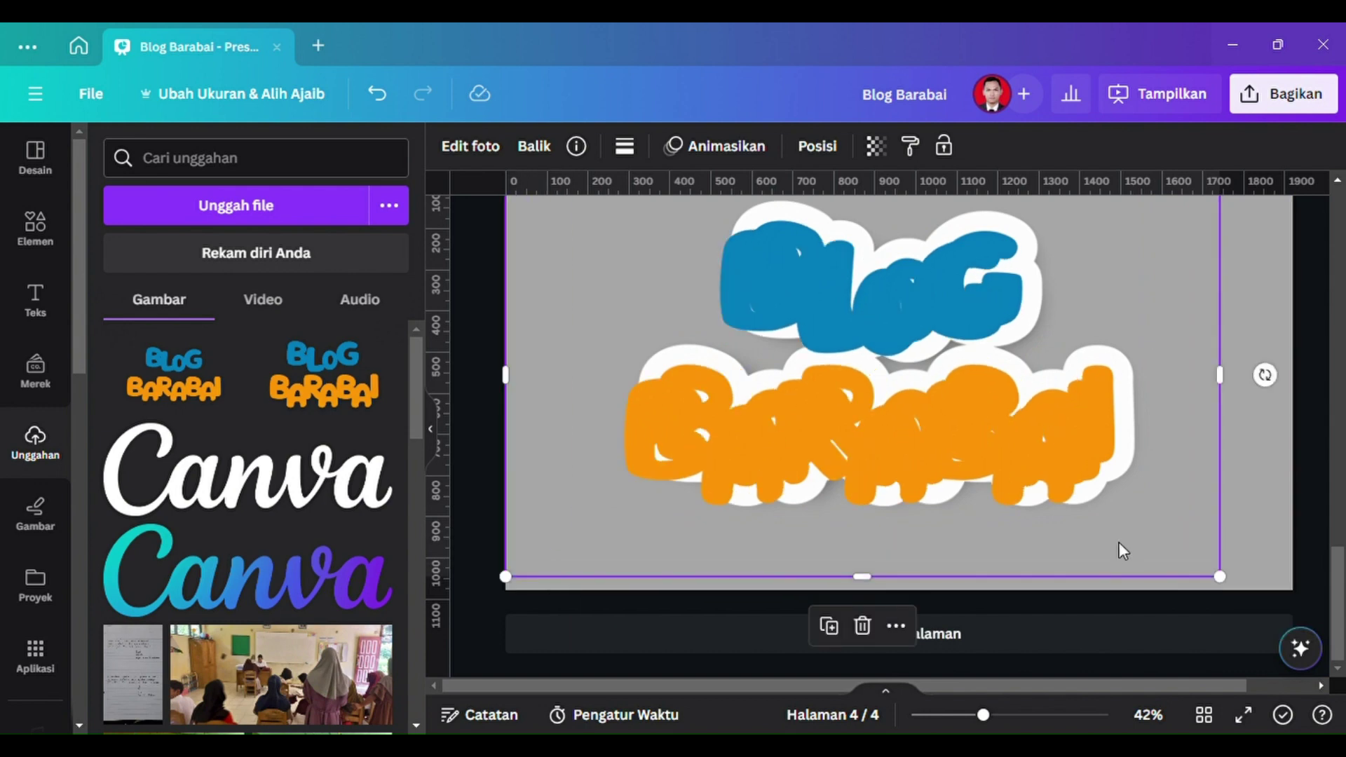
drag(1118, 541, 1130, 528)
scroll(1130, 528, up, 2)
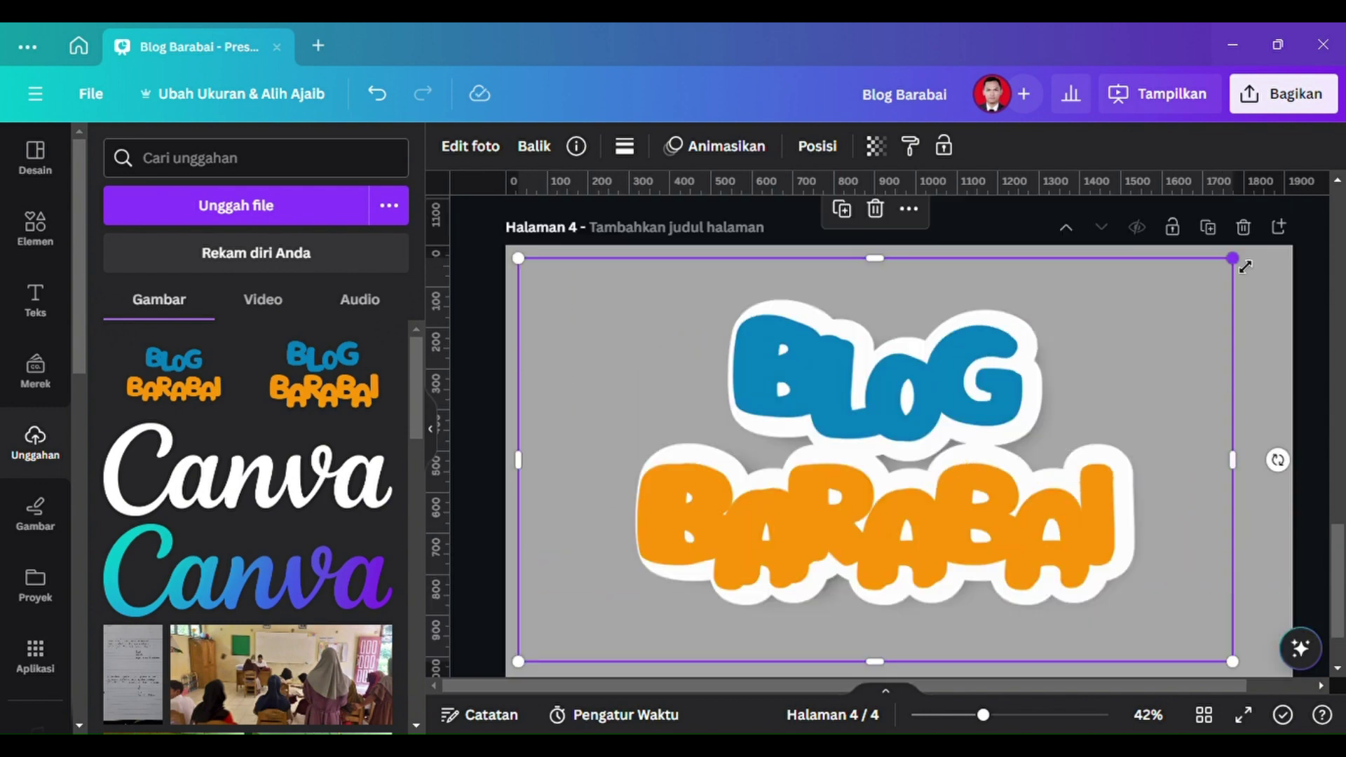
drag(1236, 261, 1264, 250)
drag(1191, 350, 1201, 364)
drag(1265, 676, 1247, 668)
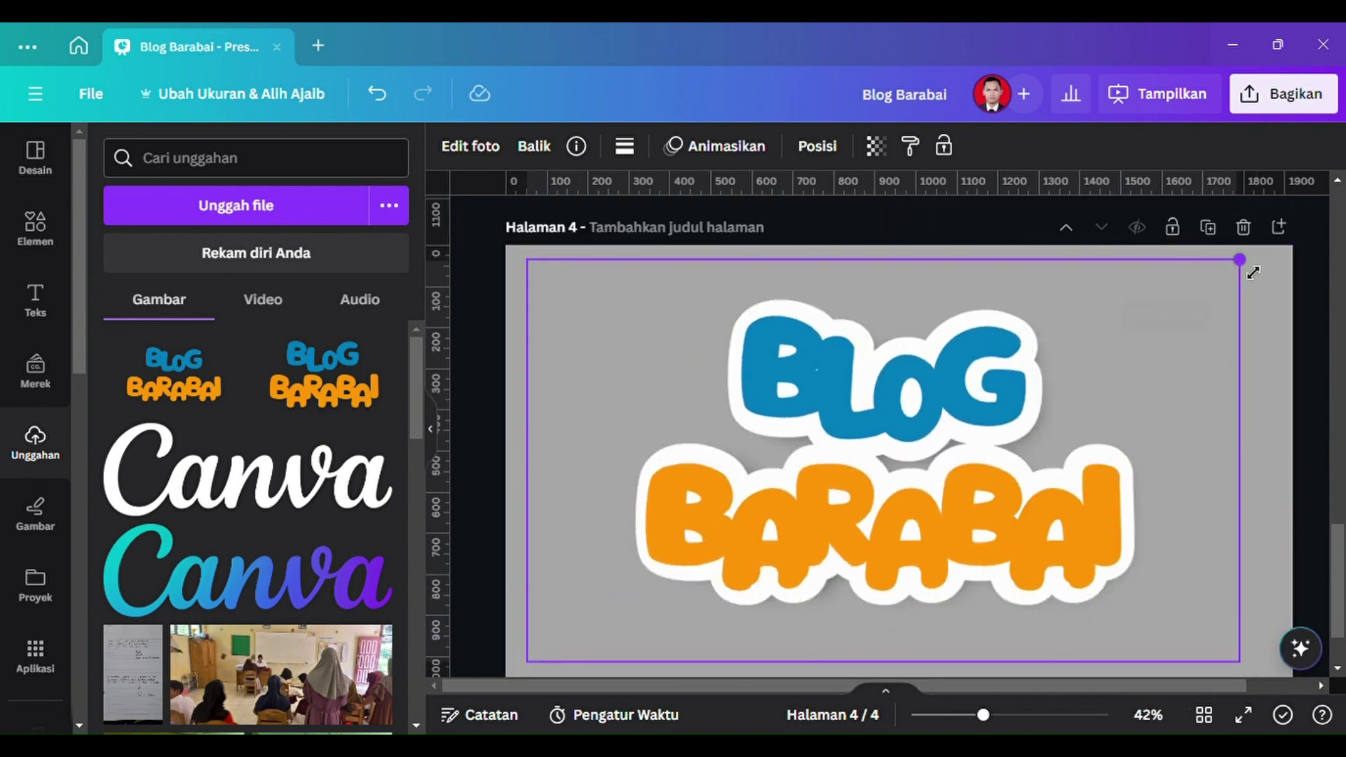
click(1246, 396)
mouse_move(507, 246)
mouse_down()
mouse_move(523, 284)
mouse_move(507, 246)
mouse_up()
mouse_move(993, 448)
mouse_down()
mouse_move(976, 453)
mouse_move(999, 444)
mouse_up()
Set the top BLOG BARABAI image's transparency to 76 and increase its brightness.
click(876, 146)
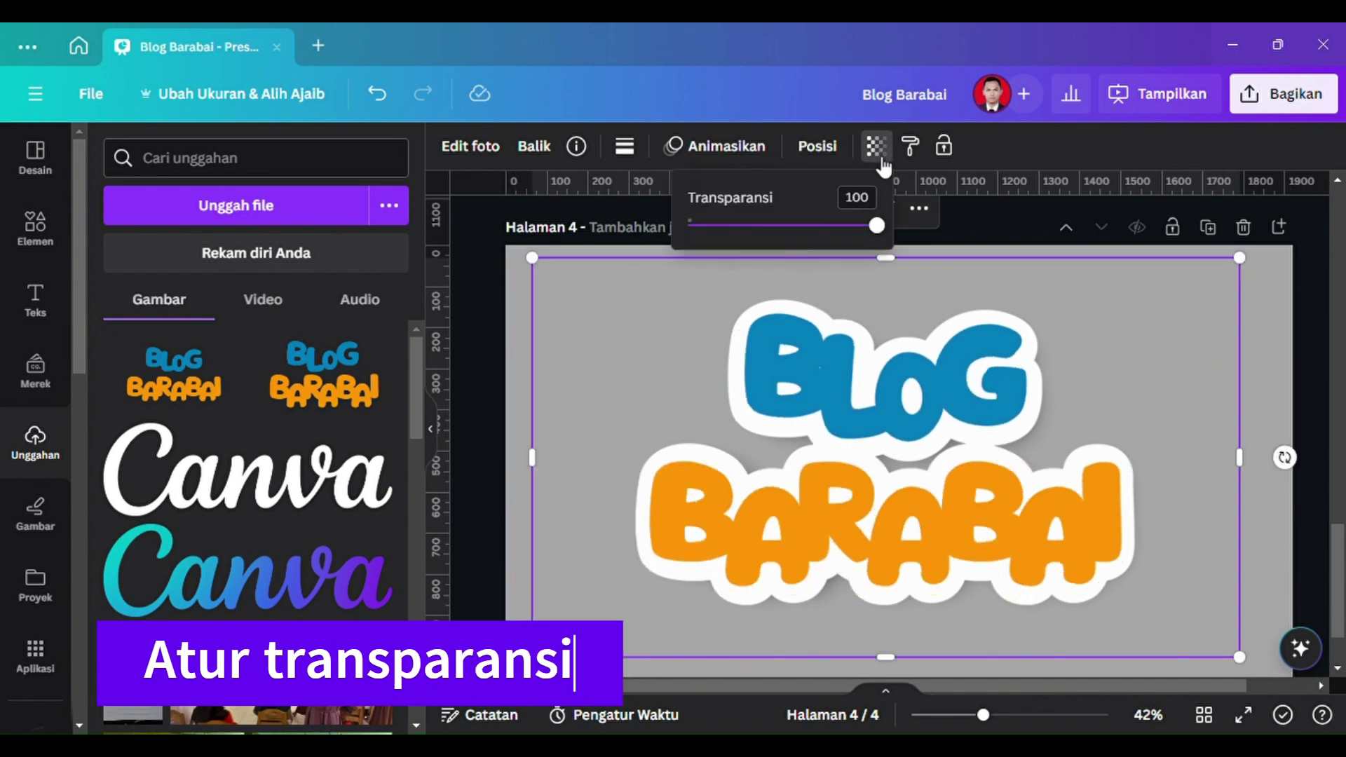
drag(876, 225, 839, 301)
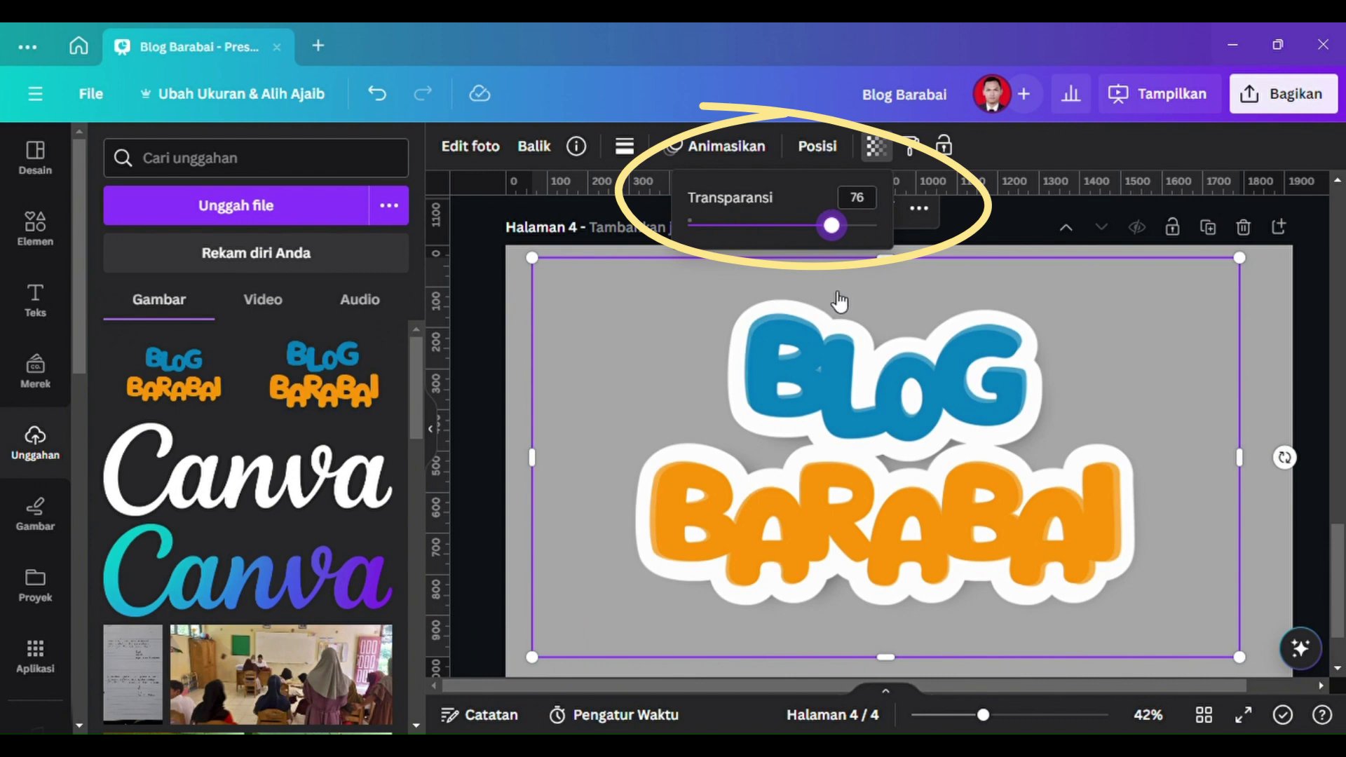
click(489, 157)
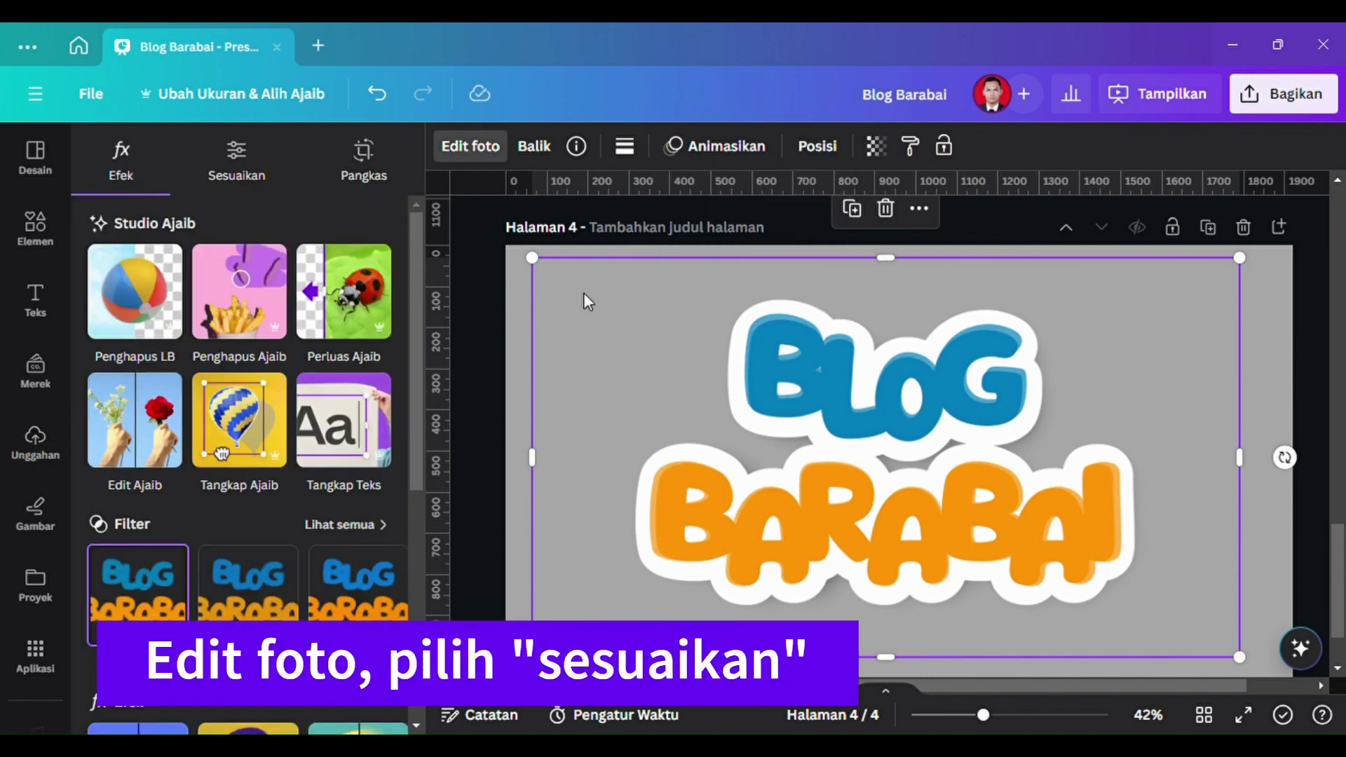
click(236, 161)
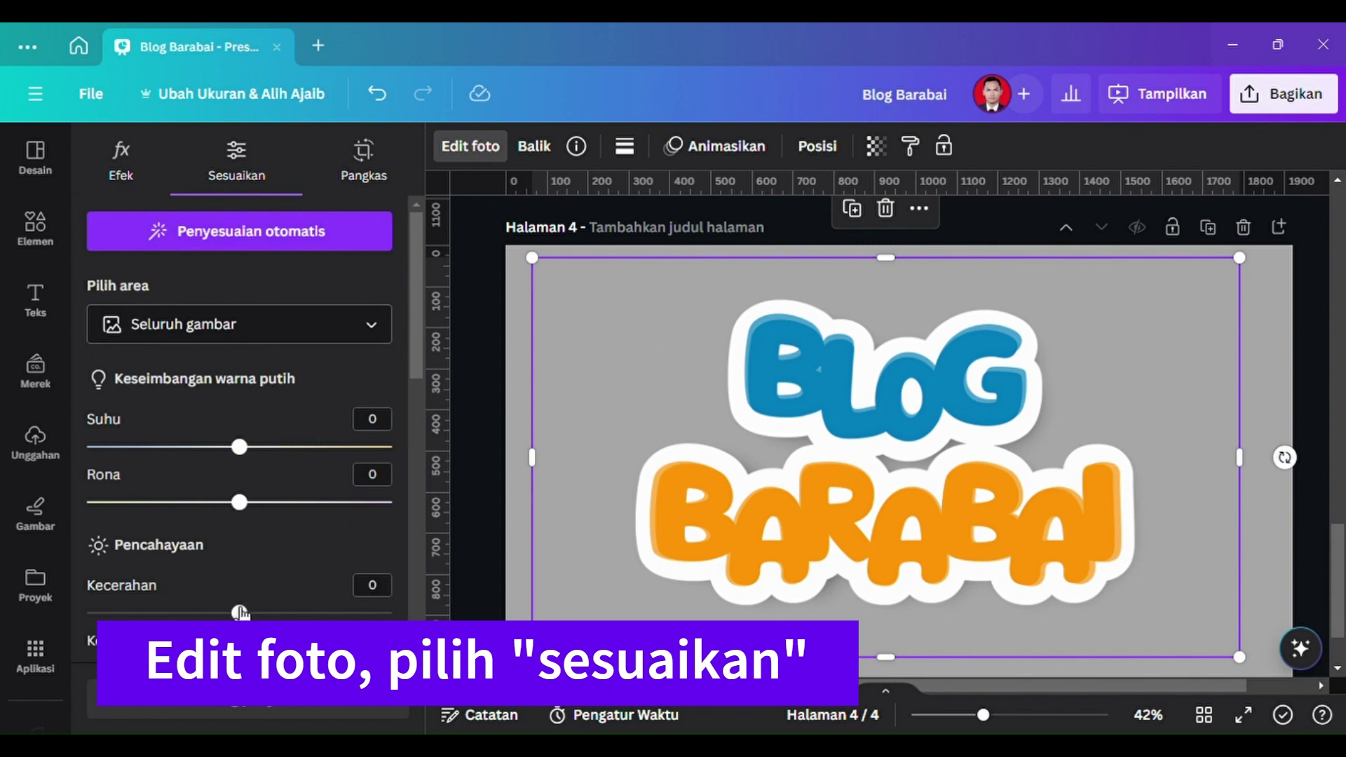
scroll(240, 612, down, 2)
drag(240, 515, 267, 586)
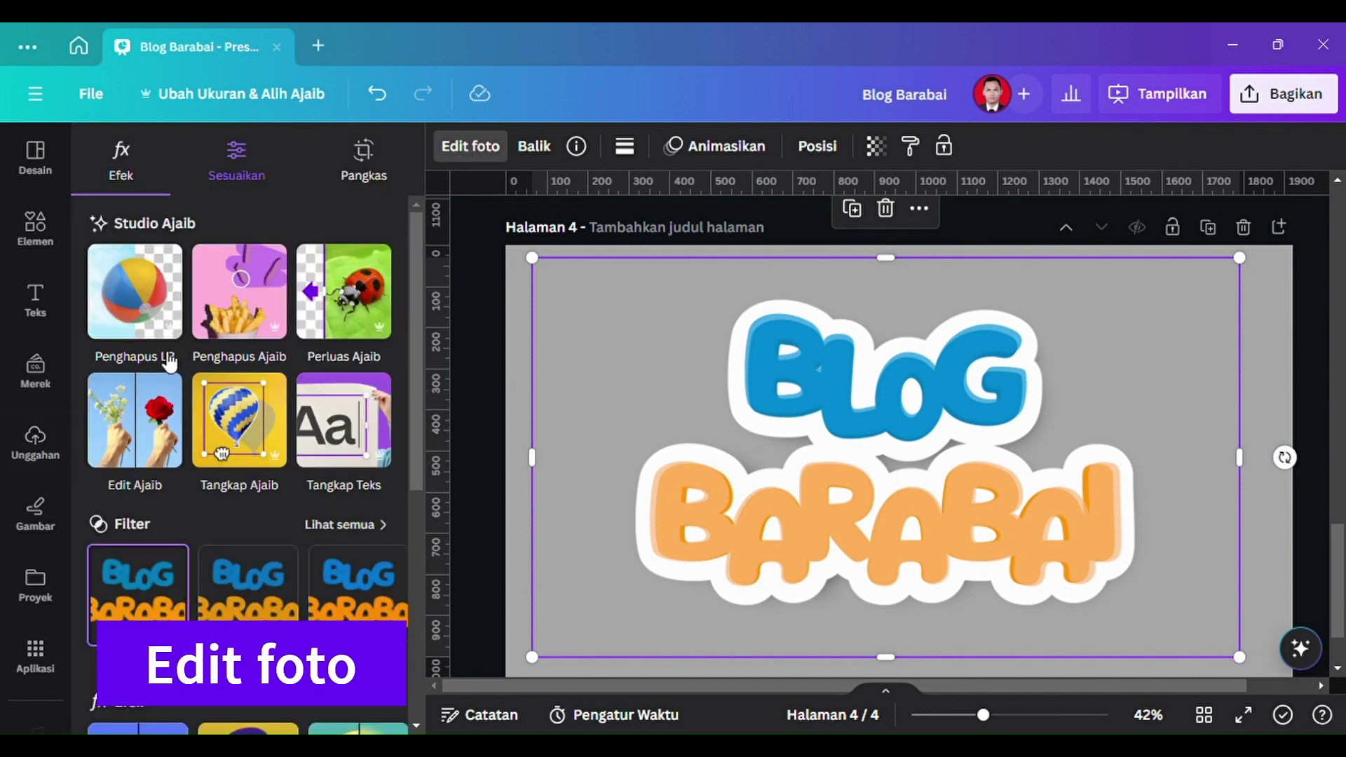
Apply the background remover to the top image, erase the upper part of its letters with the brush, and resize it to fit the lettering.
click(155, 316)
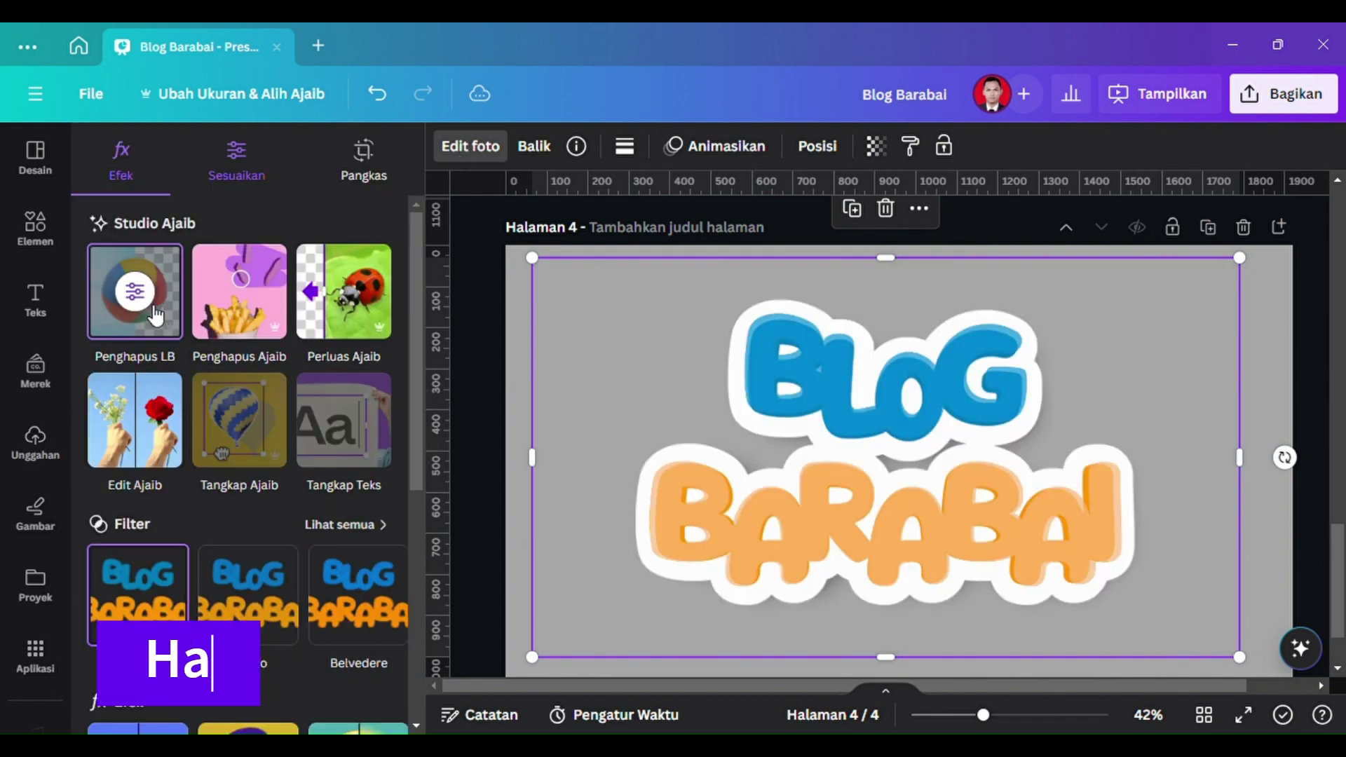
click(156, 315)
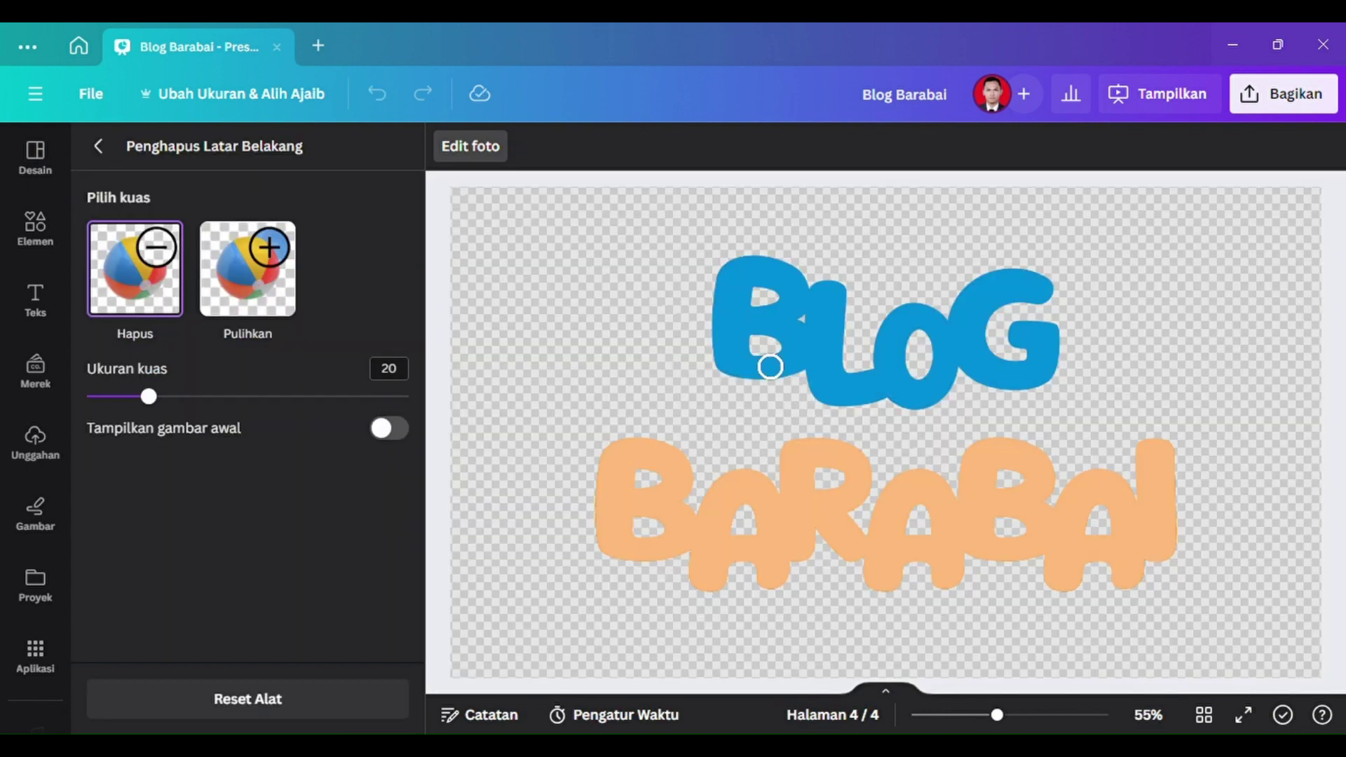
drag(716, 327, 1102, 306)
mouse_move(727, 296)
mouse_down()
mouse_move(1021, 300)
mouse_move(760, 481)
mouse_move(986, 460)
mouse_up()
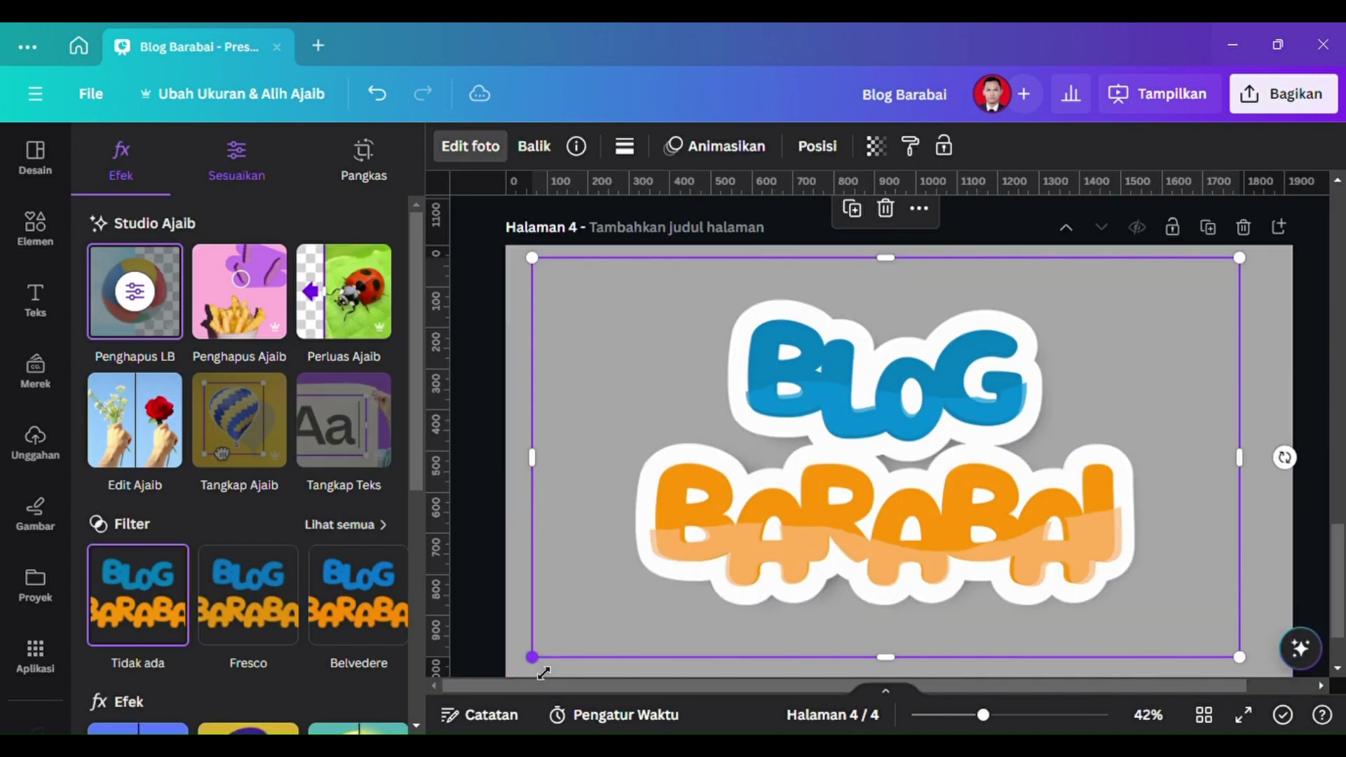
drag(1239, 257, 1241, 264)
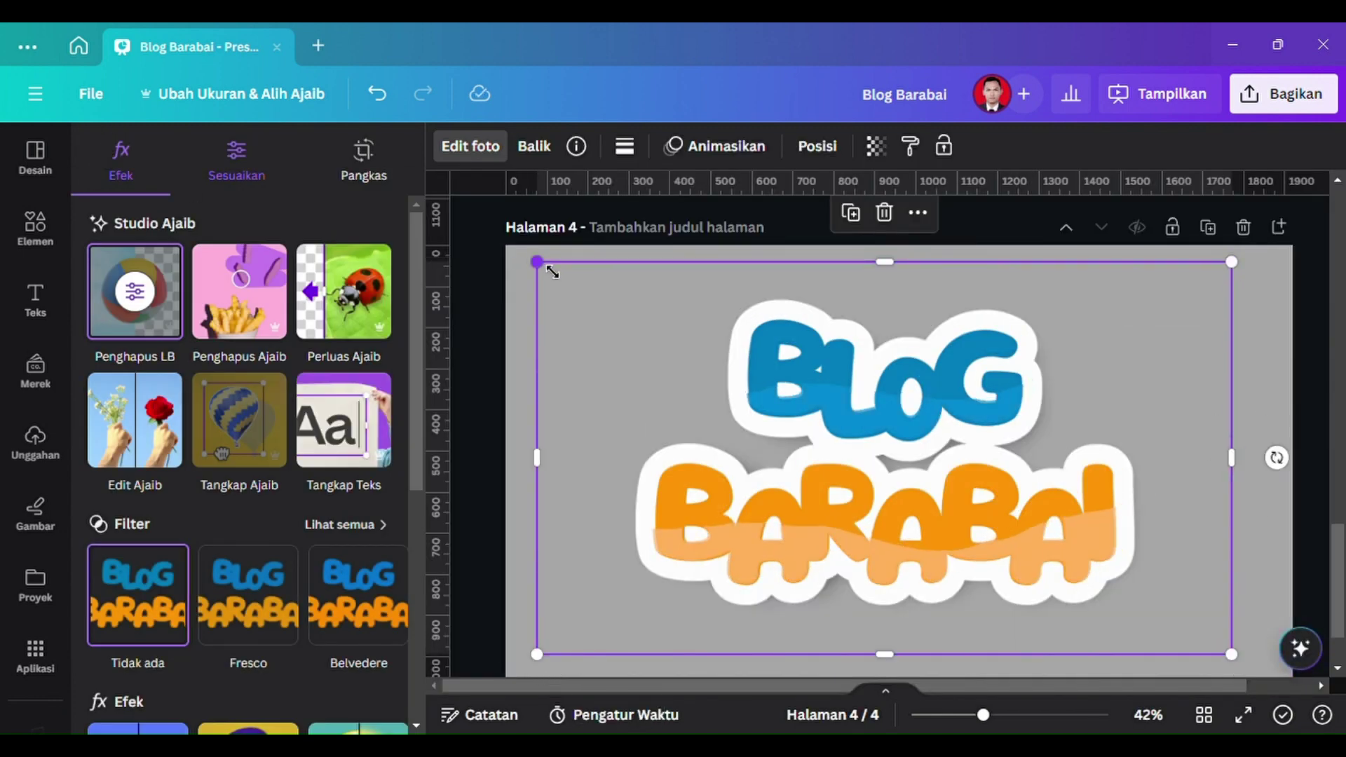
click(1267, 355)
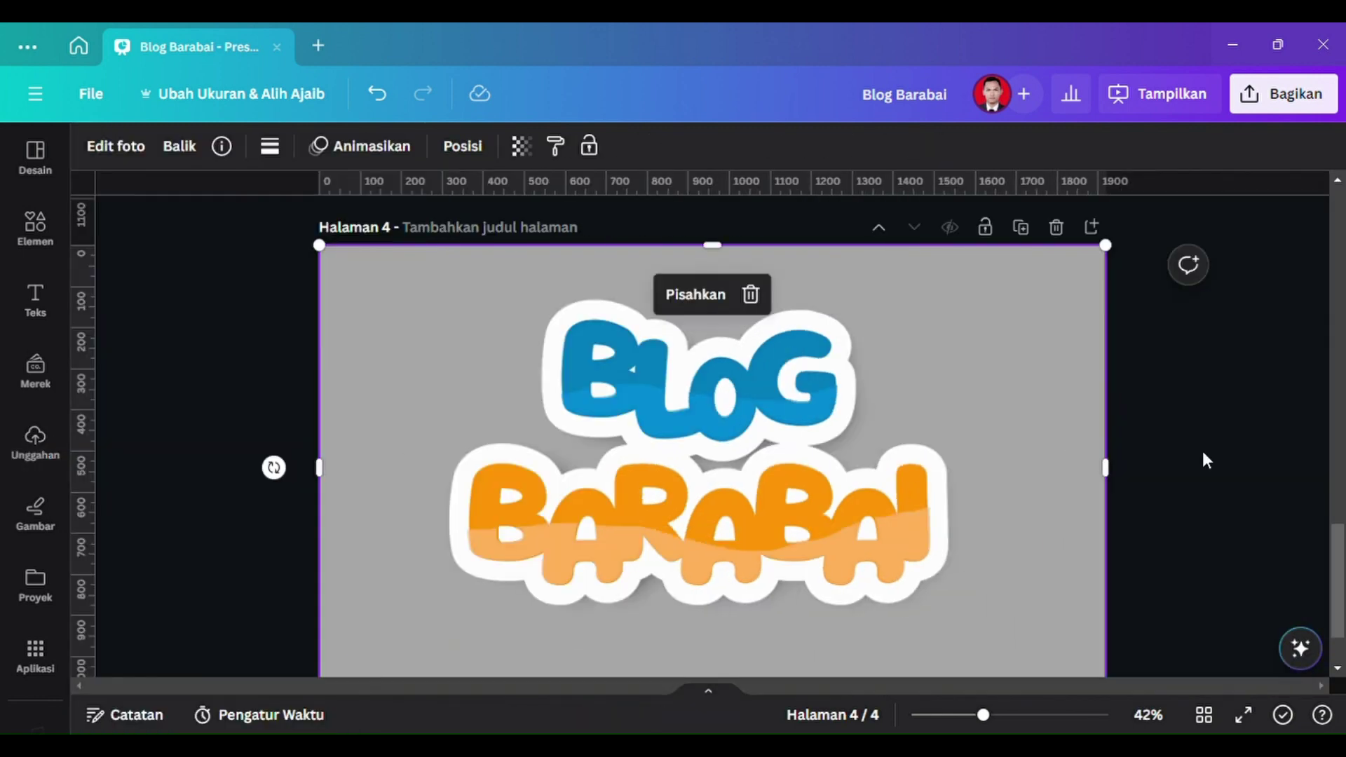
Draw white marker highlights, curved strokes with small dots, on the letters of BLOG.
drag(982, 714, 1046, 714)
scroll(1112, 376, down, 1)
scroll(1112, 377, up, 1)
click(35, 513)
click(112, 341)
click(110, 528)
click(390, 497)
drag(208, 349, 231, 426)
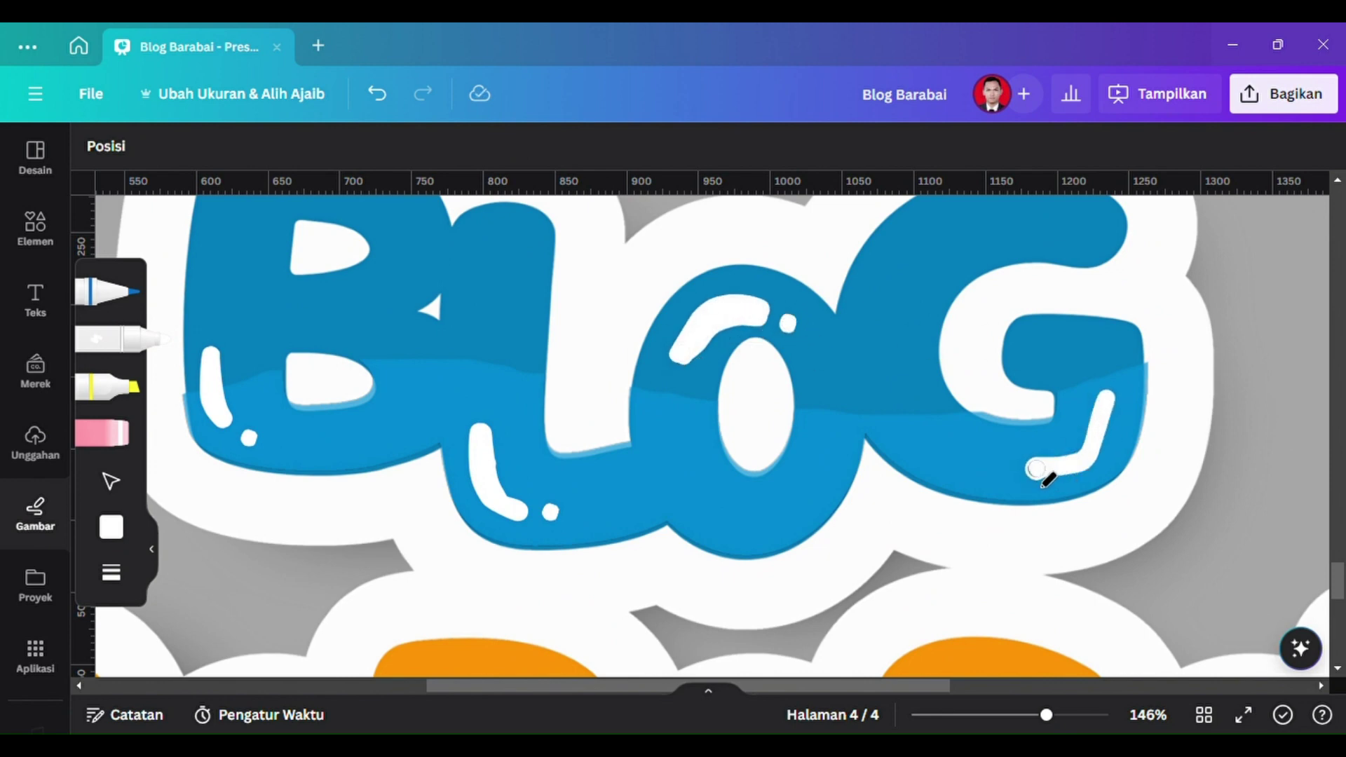
Draw white highlight strokes and dots on the first B, first A, R and second A of BARABAI.
scroll(1192, 459, down, 4)
scroll(273, 564, left, 5)
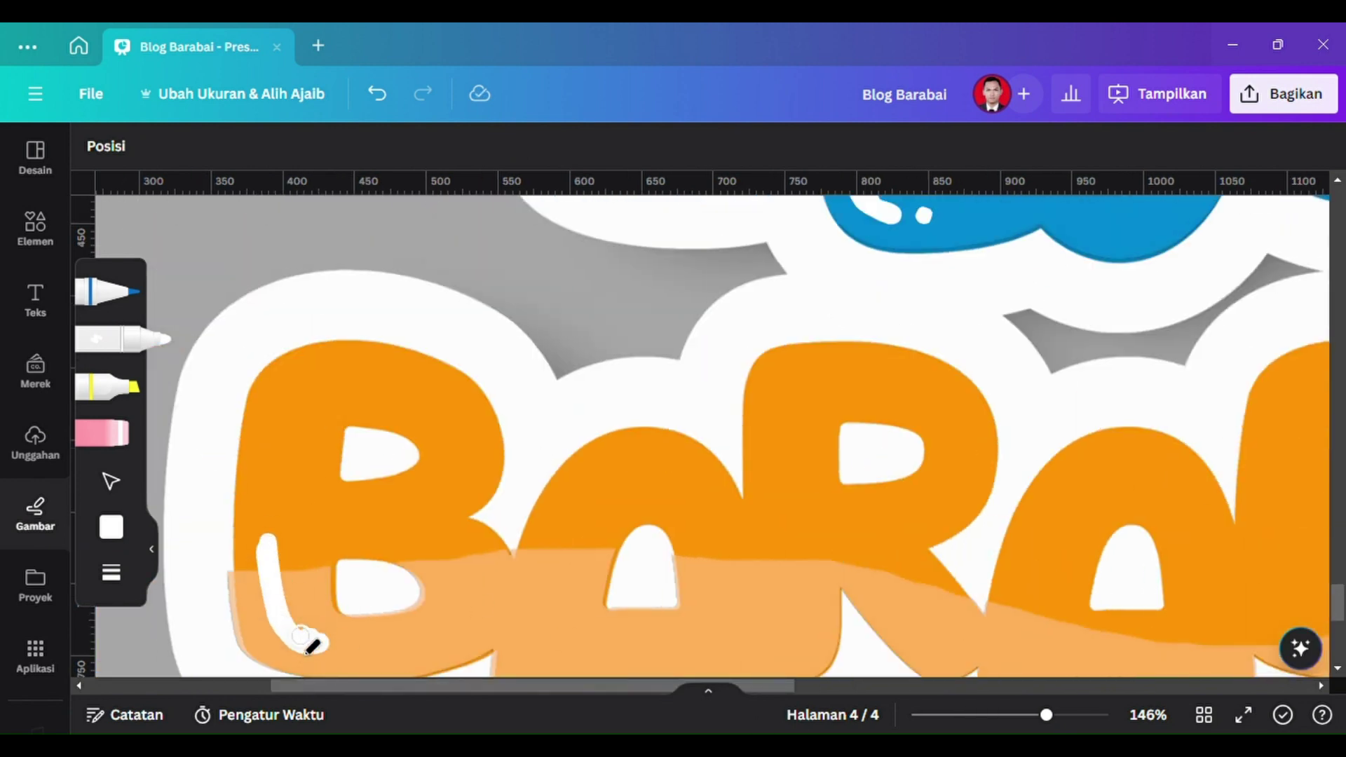
scroll(352, 646, down, 3)
drag(526, 452, 525, 502)
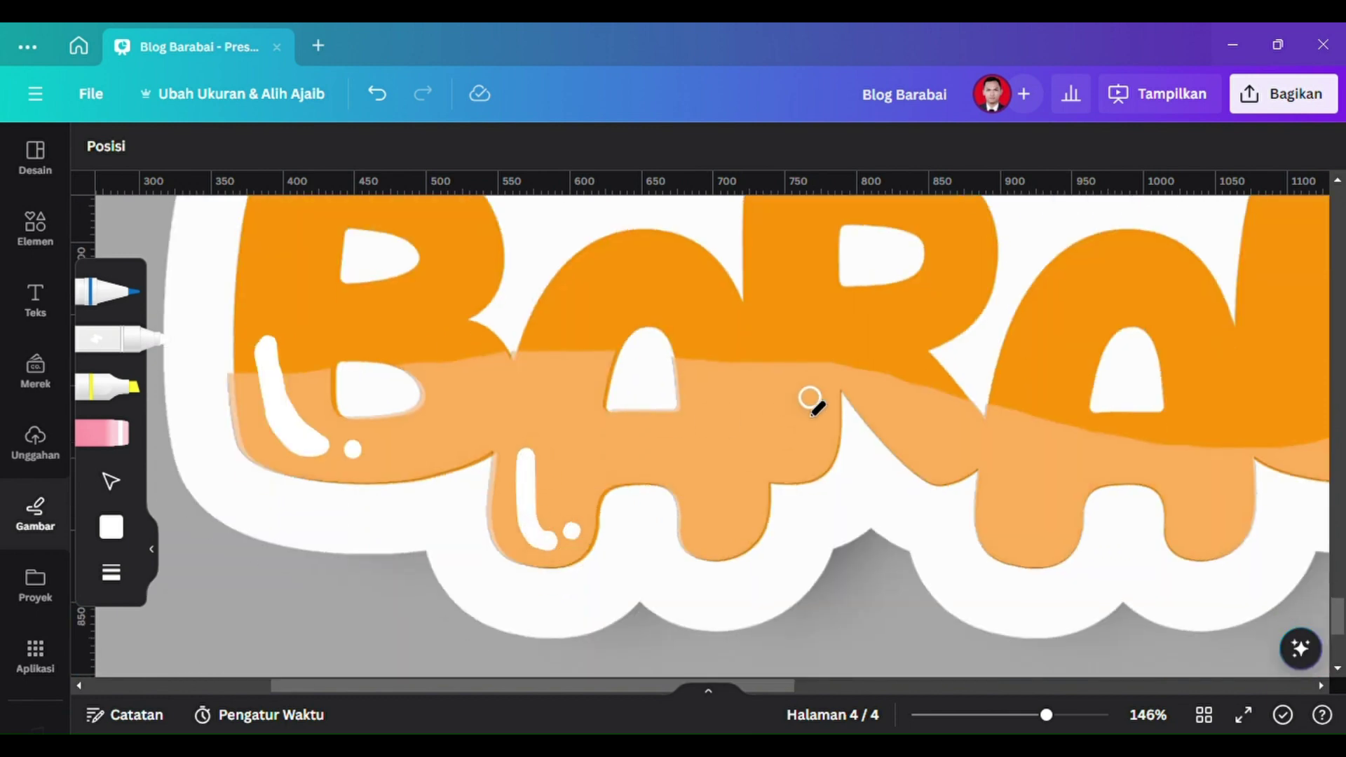
scroll(810, 399, up, 2)
drag(774, 342, 827, 272)
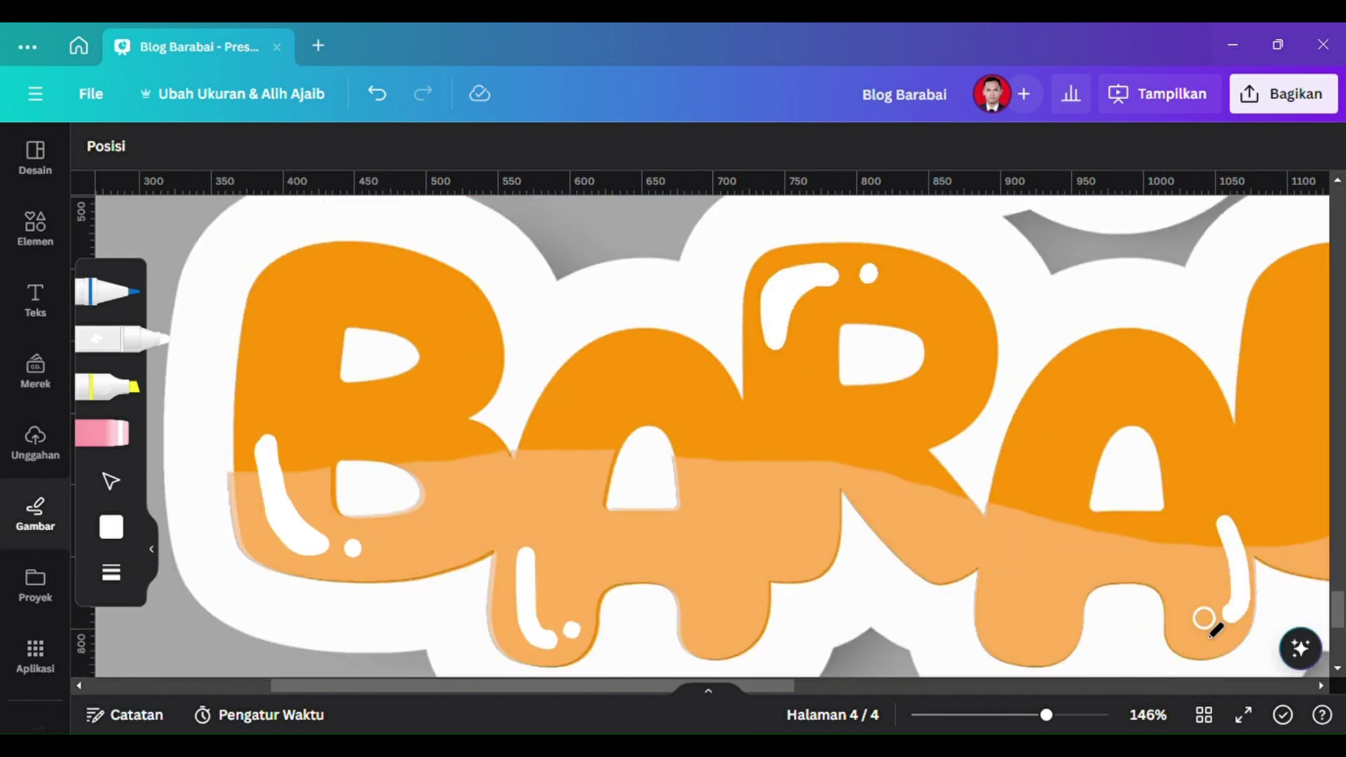
click(1198, 625)
Draw white highlight strokes and dots on the second B, last A and I of BARABAI.
scroll(1060, 199, right, 4)
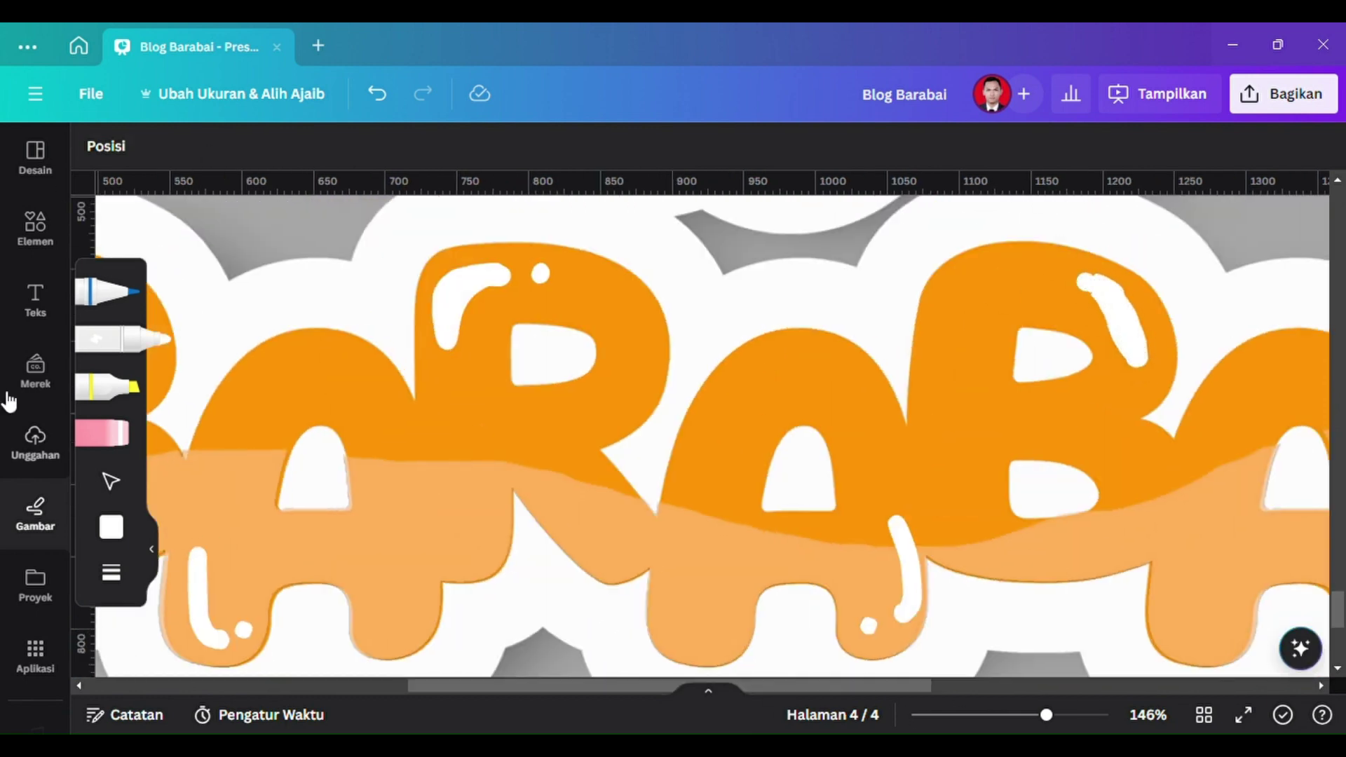
drag(1069, 282, 1134, 349)
drag(932, 687, 1066, 690)
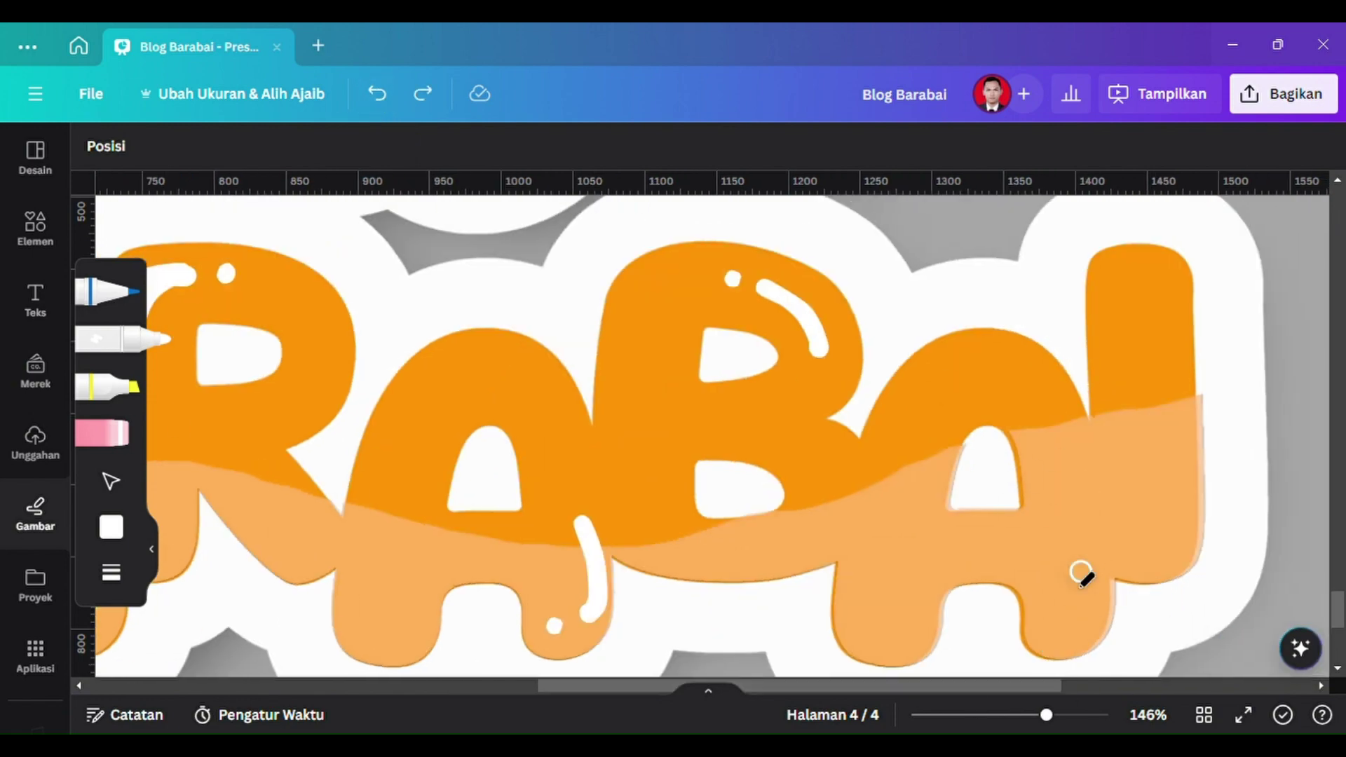
drag(1172, 298, 1150, 268)
click(1109, 270)
drag(1047, 714, 1004, 714)
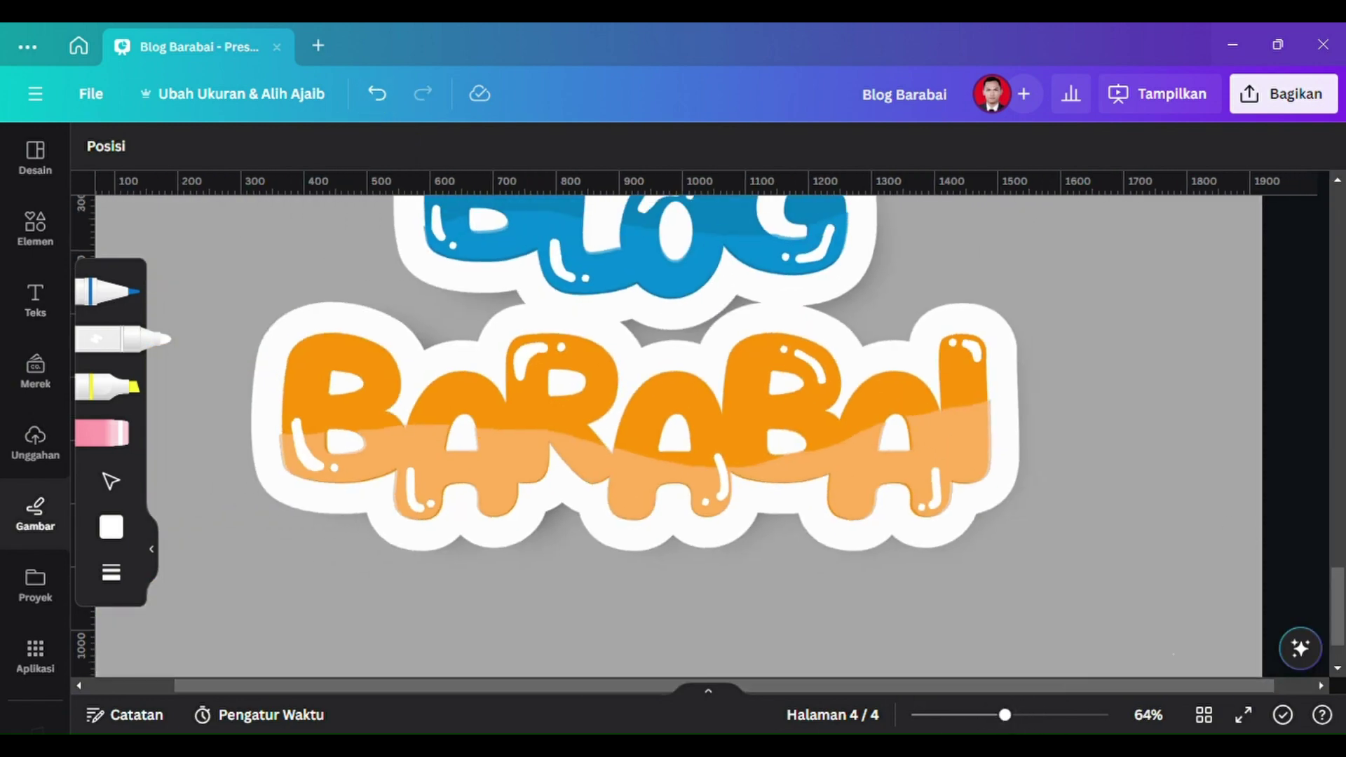